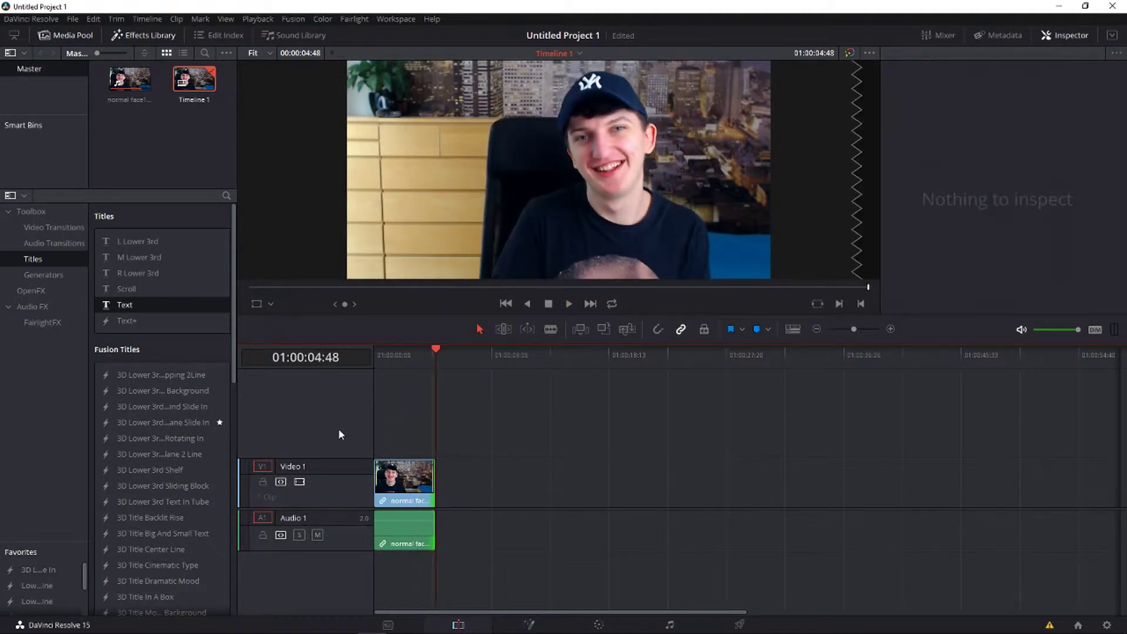
Step: Drag a Text title onto a new Video 2 track above normal face1.mov
left_click_drag(154, 305, 403, 455)
Step: Lengthen the face clip and the title clip so their ends match, previewing playback
left_click_drag(436, 491, 453, 491)
key("space")
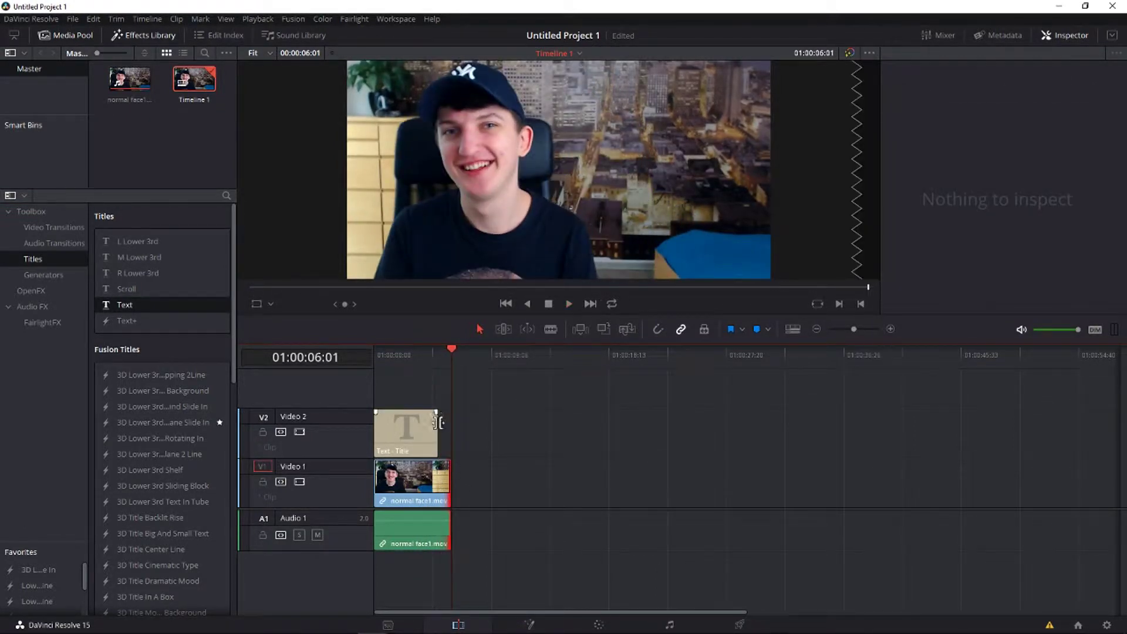
left_click_drag(437, 433, 452, 432)
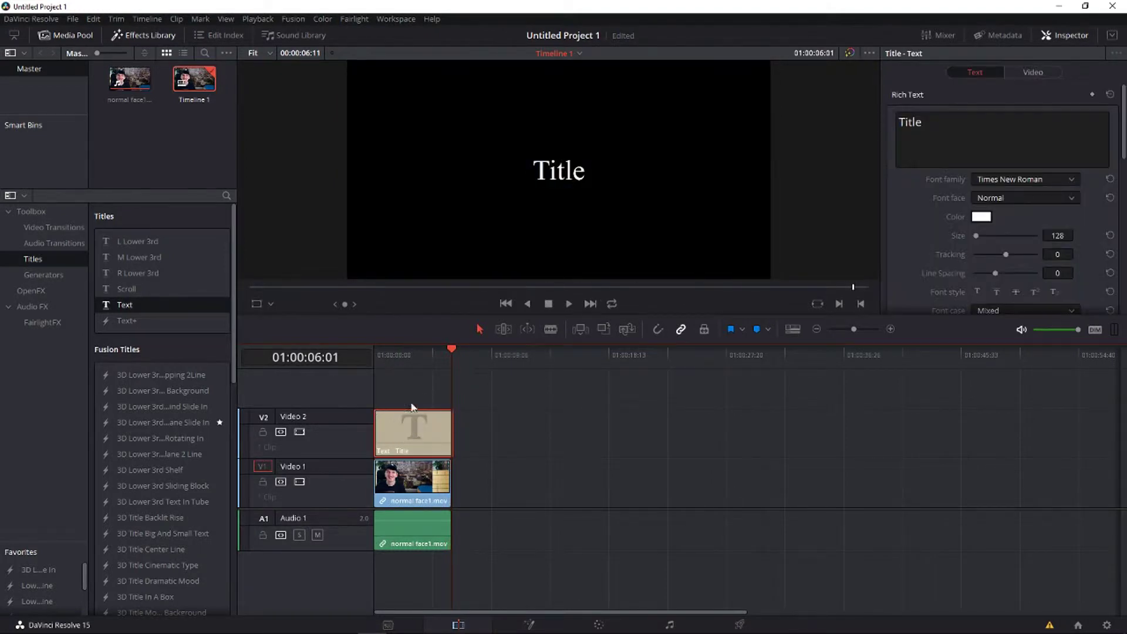
key("space")
left_click(375, 352)
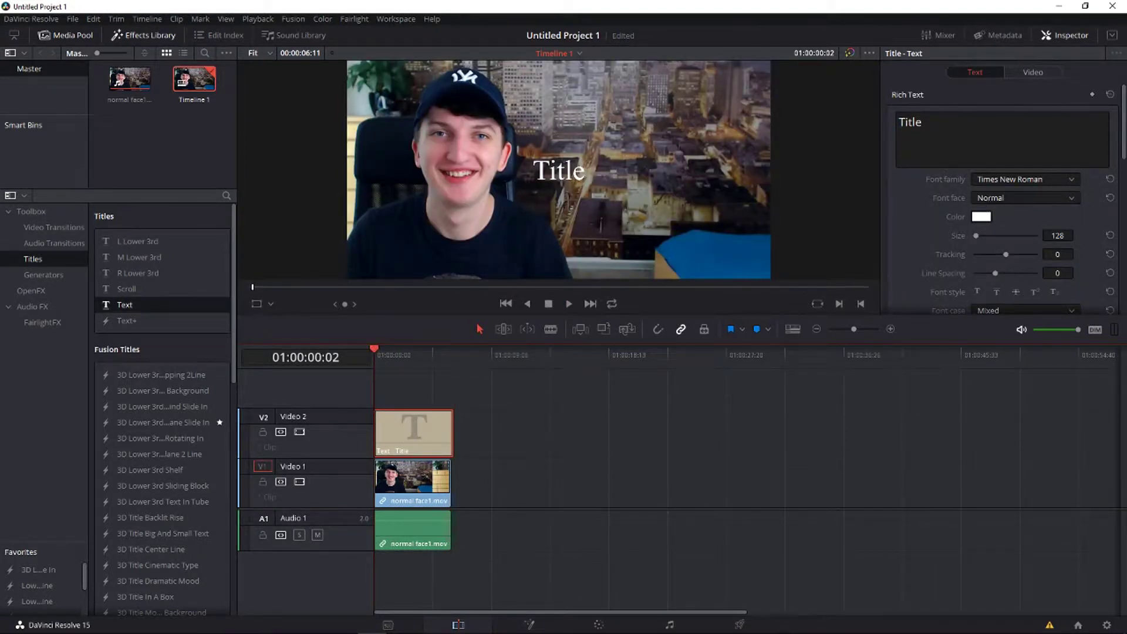
Step: Set the title's Transform Position Y to 302 to lift the text toward the top
left_click(1032, 70)
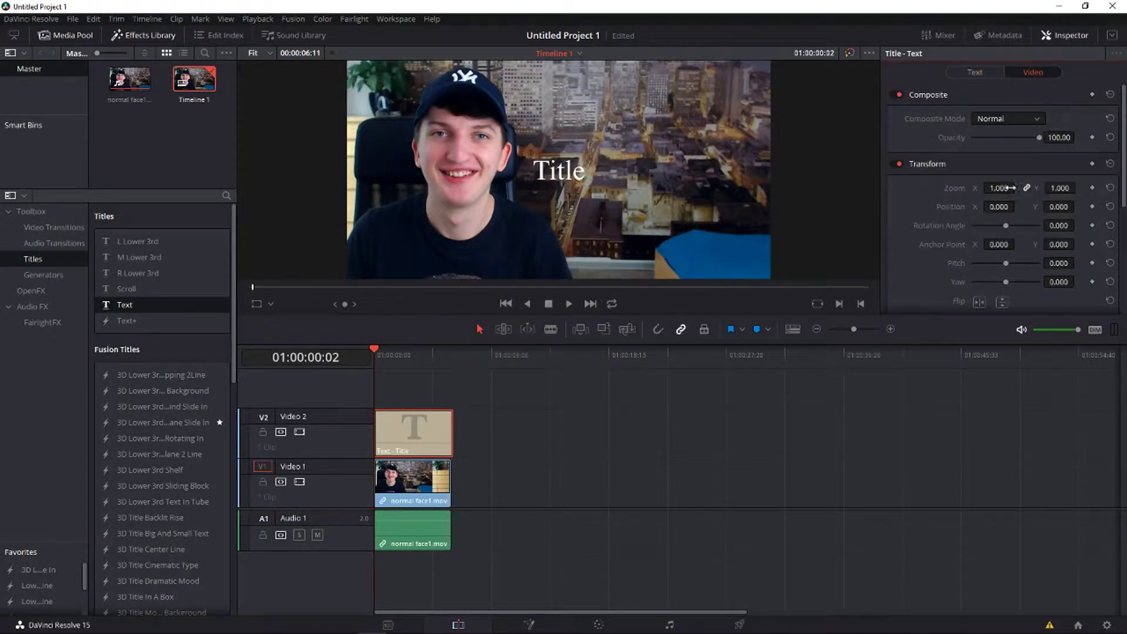
left_click_drag(1055, 204, 1092, 205)
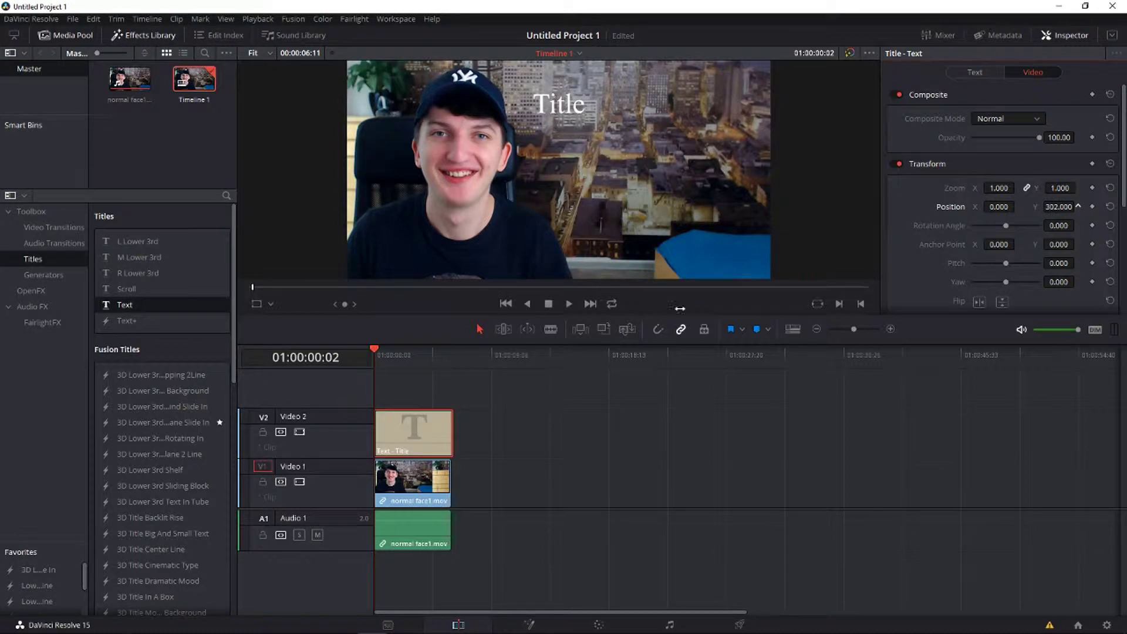
left_click(974, 70)
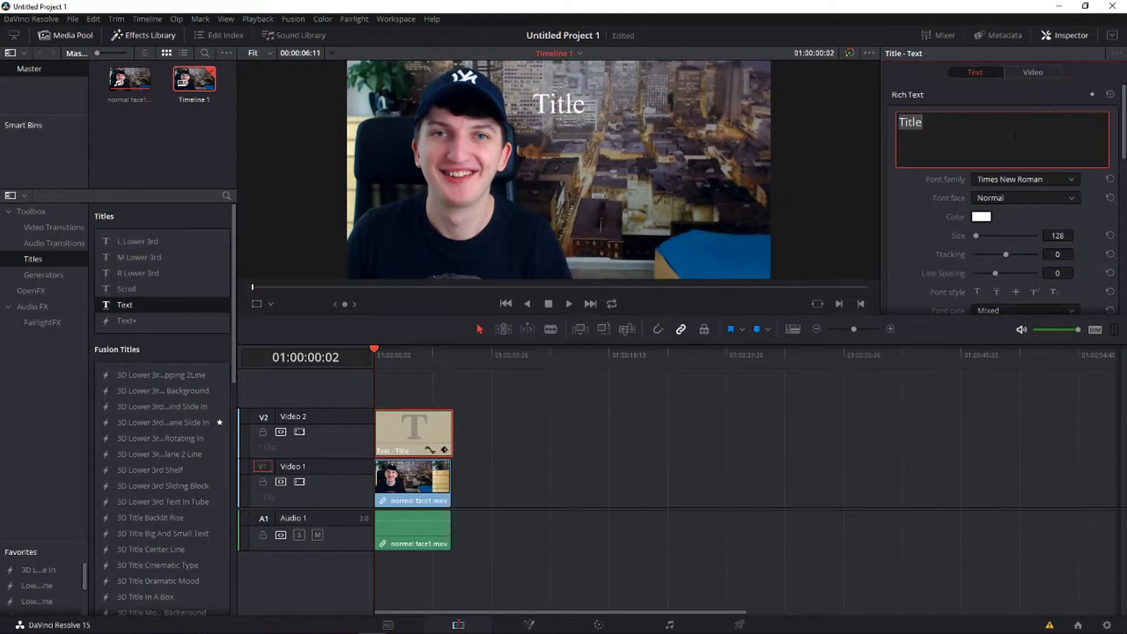
Step: Replace the title text with 'ME' and colour it blue (#0800ff), then preview it
type("ME")
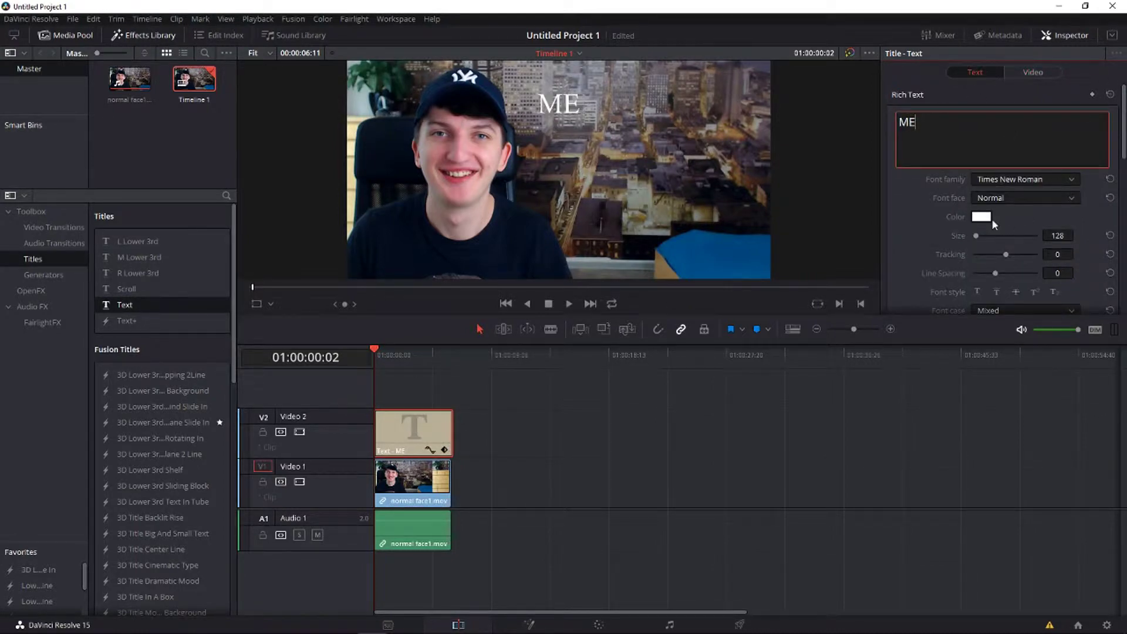
left_click(990, 218)
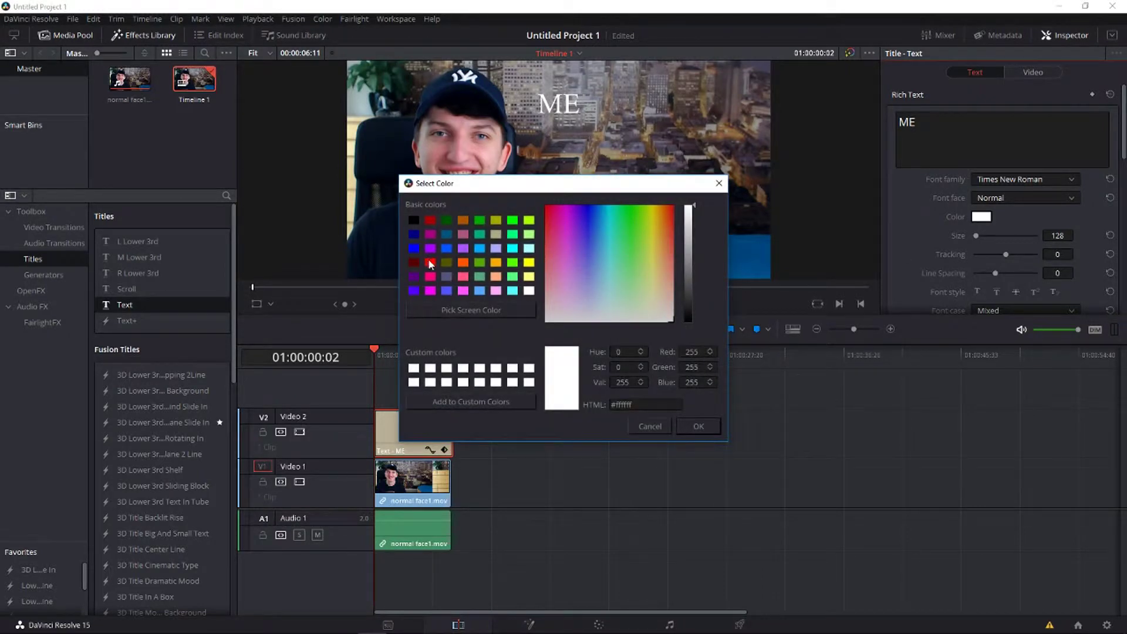
left_click(430, 262)
left_click(587, 206)
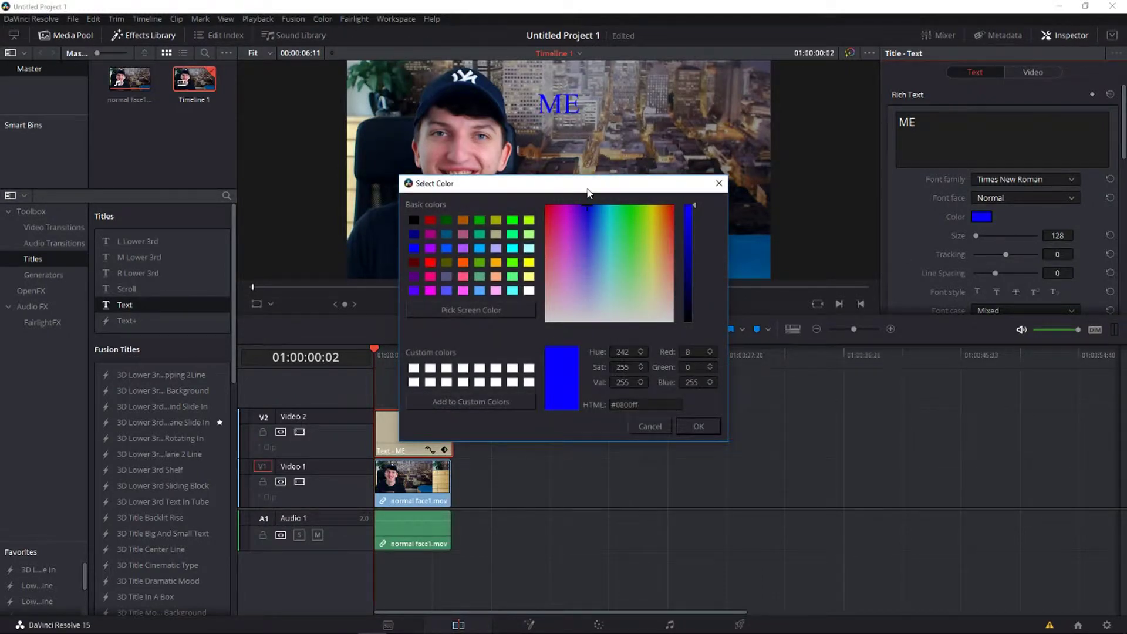
left_click(692, 430)
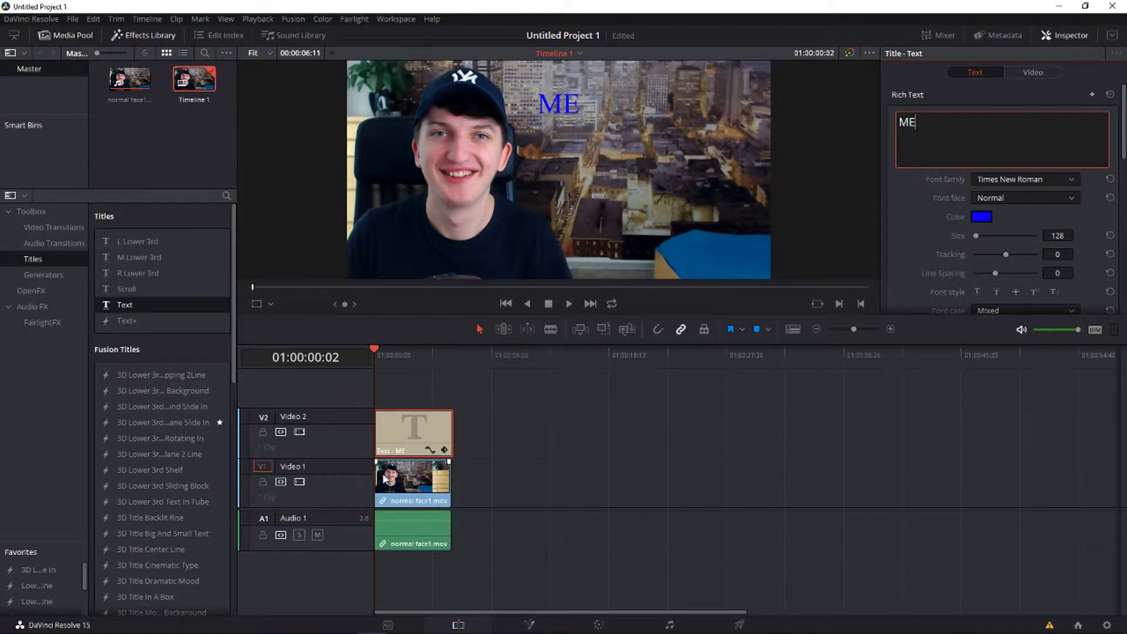
mouse_move(370, 351)
left_mouse_down()
mouse_move(462, 347)
mouse_move(374, 349)
left_mouse_up()
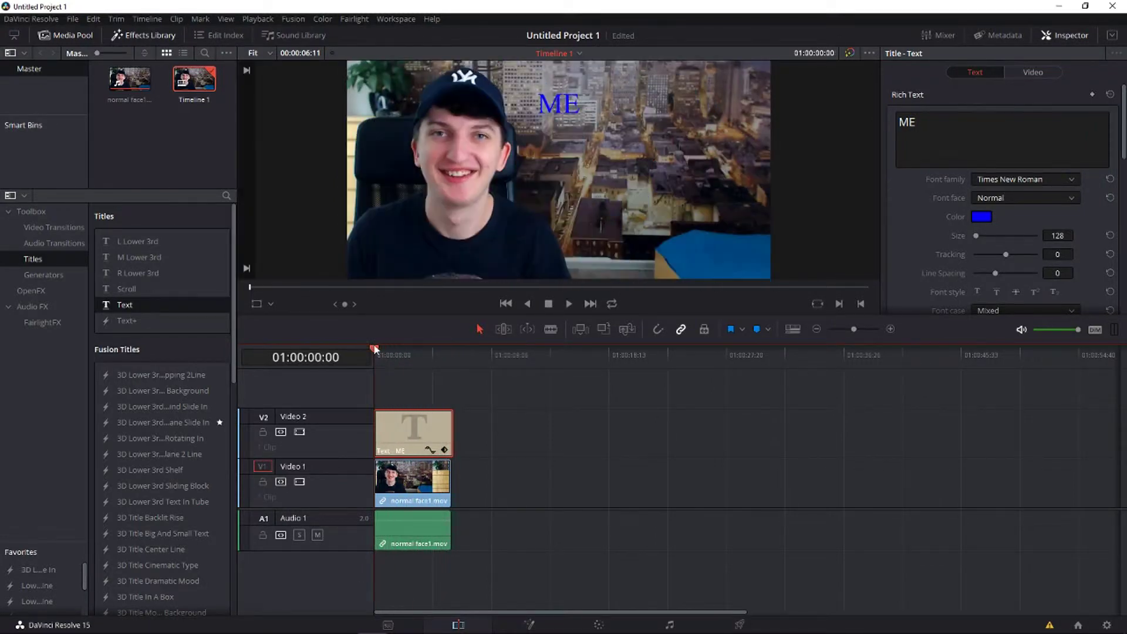
left_click(599, 624)
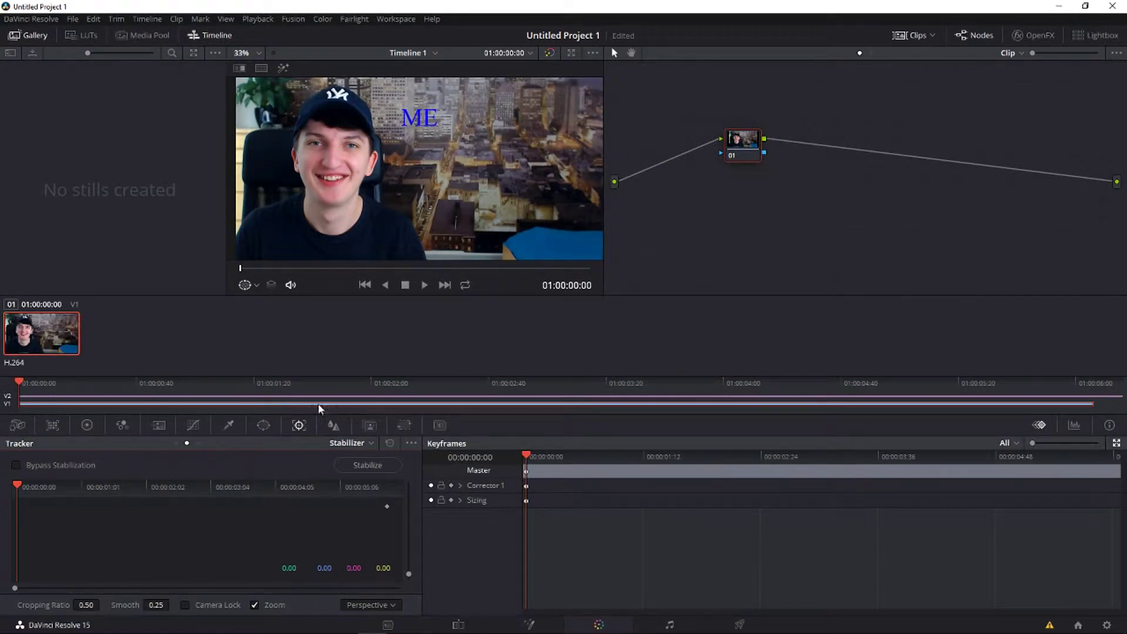
Step: Place a Circle window over the face and stretch it into a tall oval
left_click(264, 427)
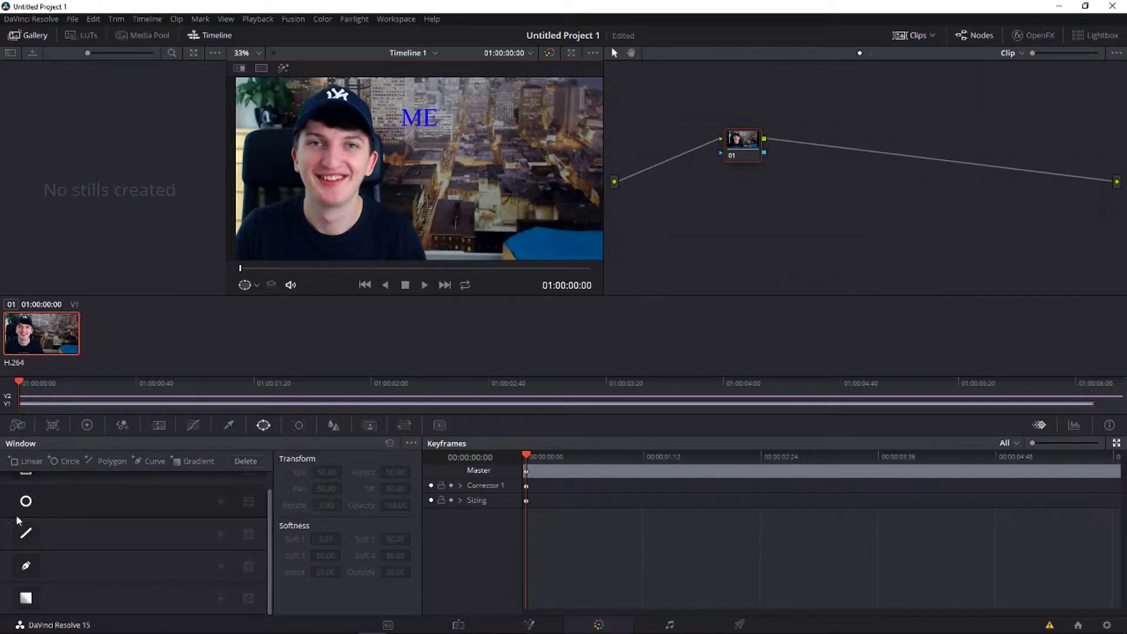
left_click(26, 502)
left_click_drag(420, 157, 343, 148)
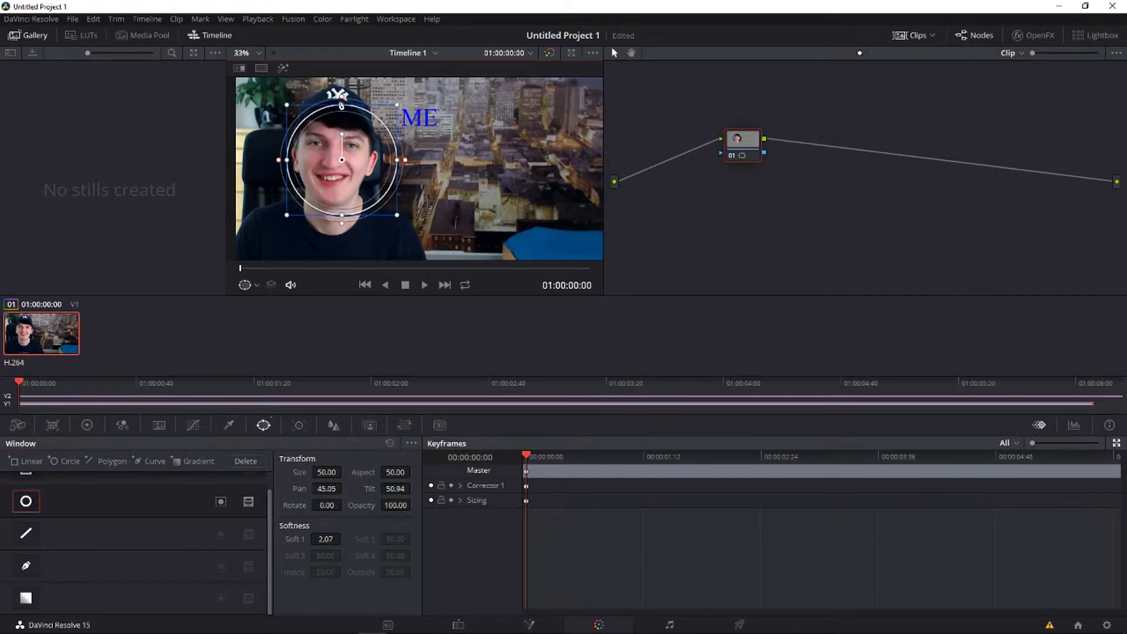
mouse_move(344, 107)
left_mouse_down()
mouse_move(343, 88)
mouse_move(344, 127)
mouse_move(343, 114)
left_mouse_up()
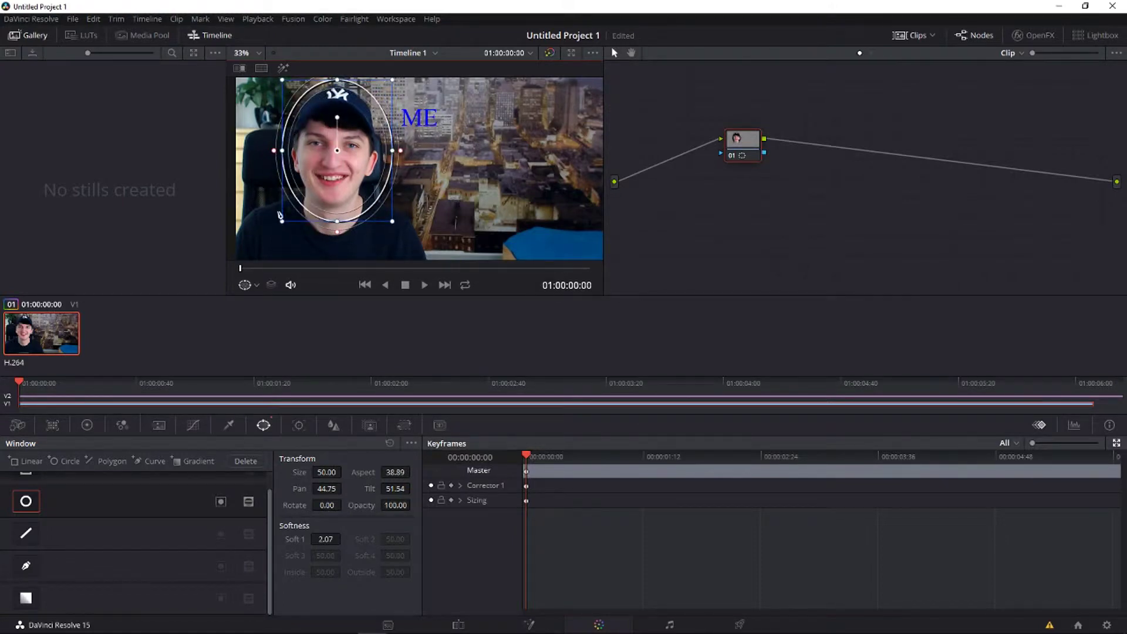
left_click(24, 505)
Step: Outline the face with a five-point Curve window, shift it right, then disable it
left_click(26, 565)
left_click(302, 89)
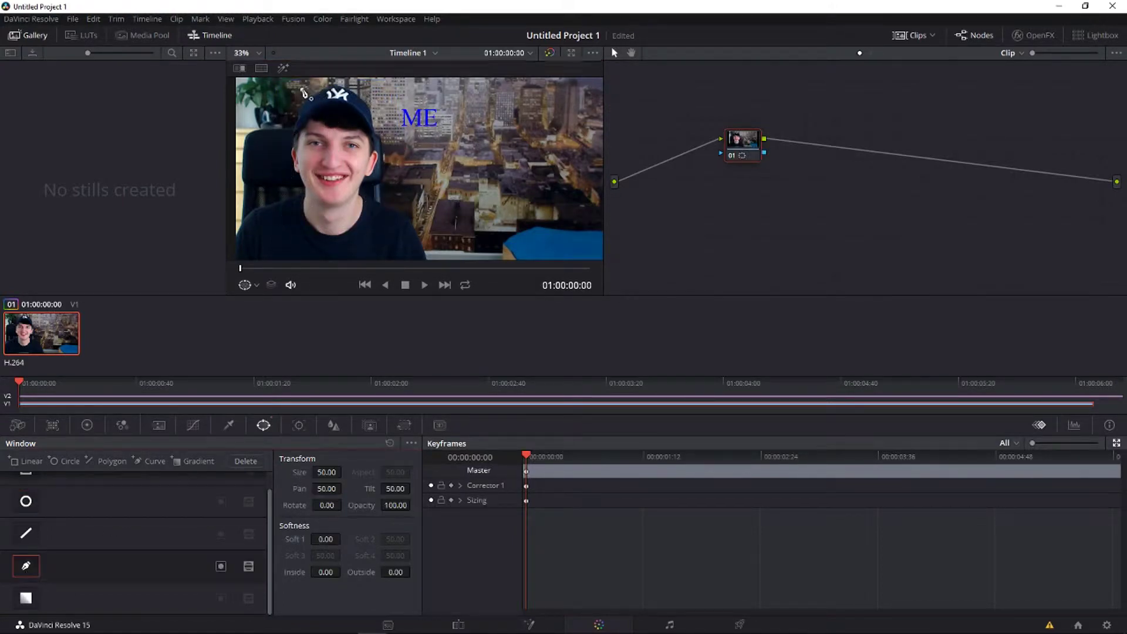
left_click(292, 158)
left_click(295, 206)
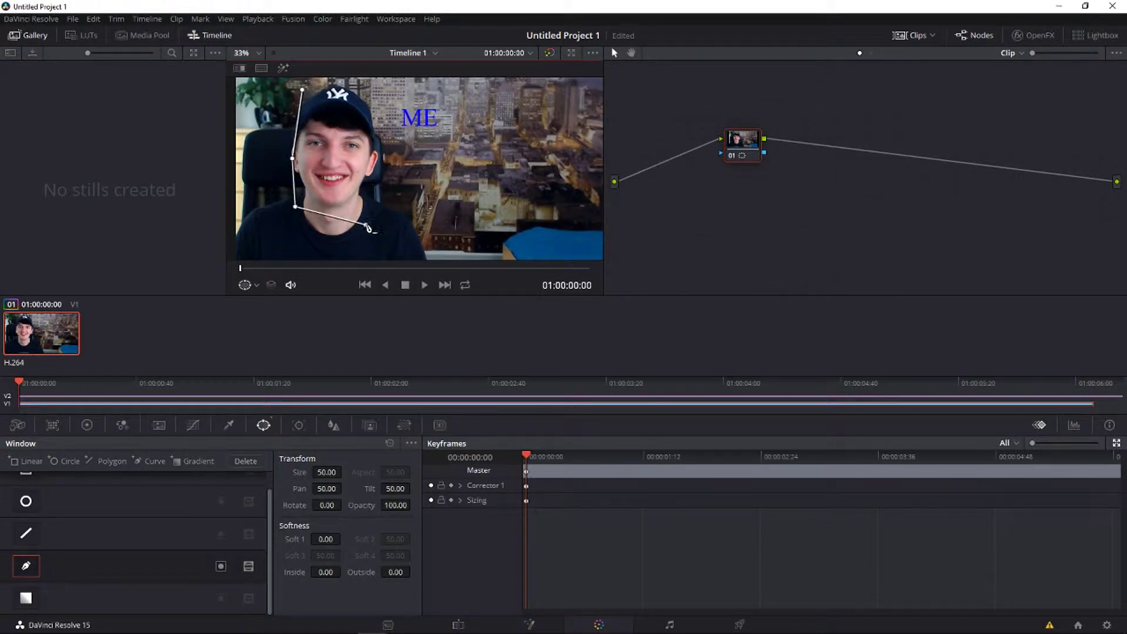
left_click(365, 224)
left_click(386, 103)
left_click(301, 90)
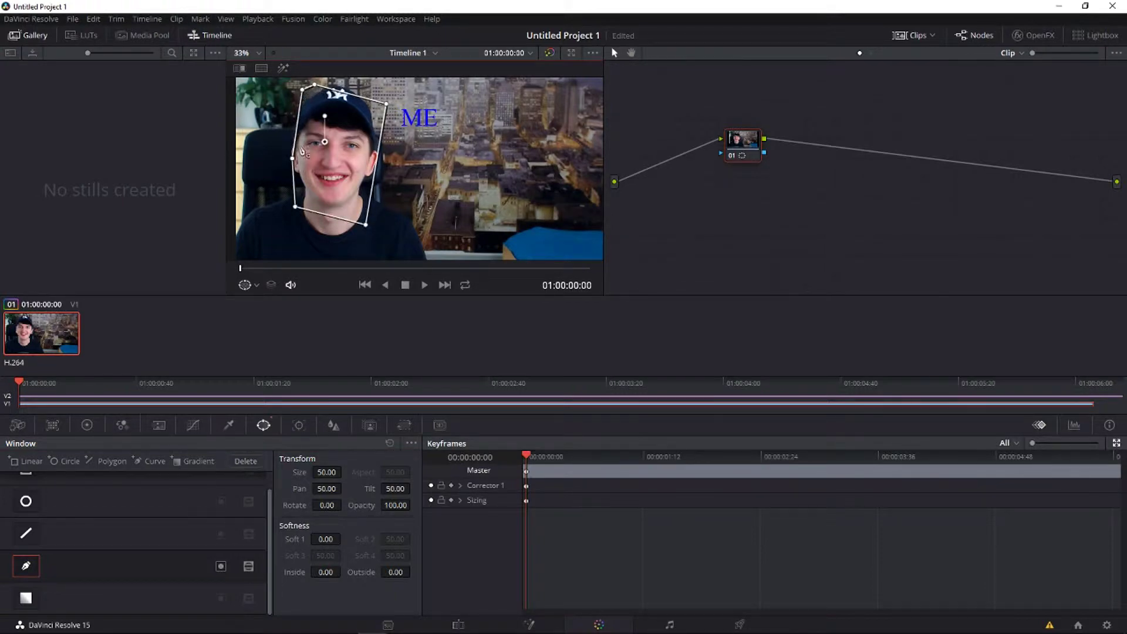
left_click_drag(280, 132, 324, 134)
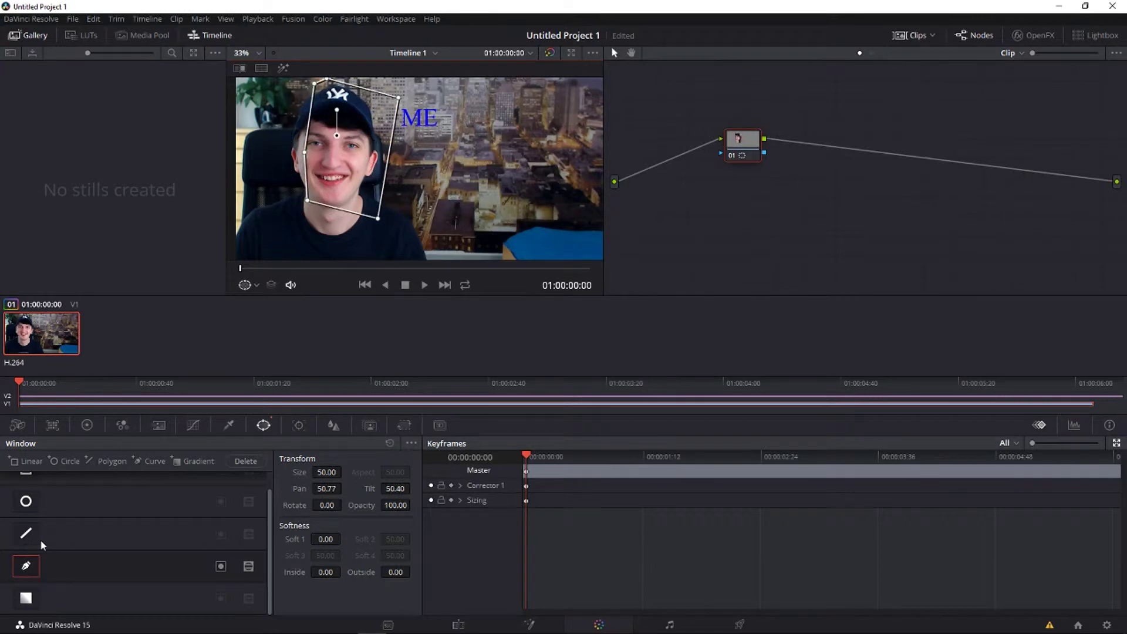
left_click(26, 568)
Step: Enable a Gradient window and rotate it with a softened edge
left_click(26, 598)
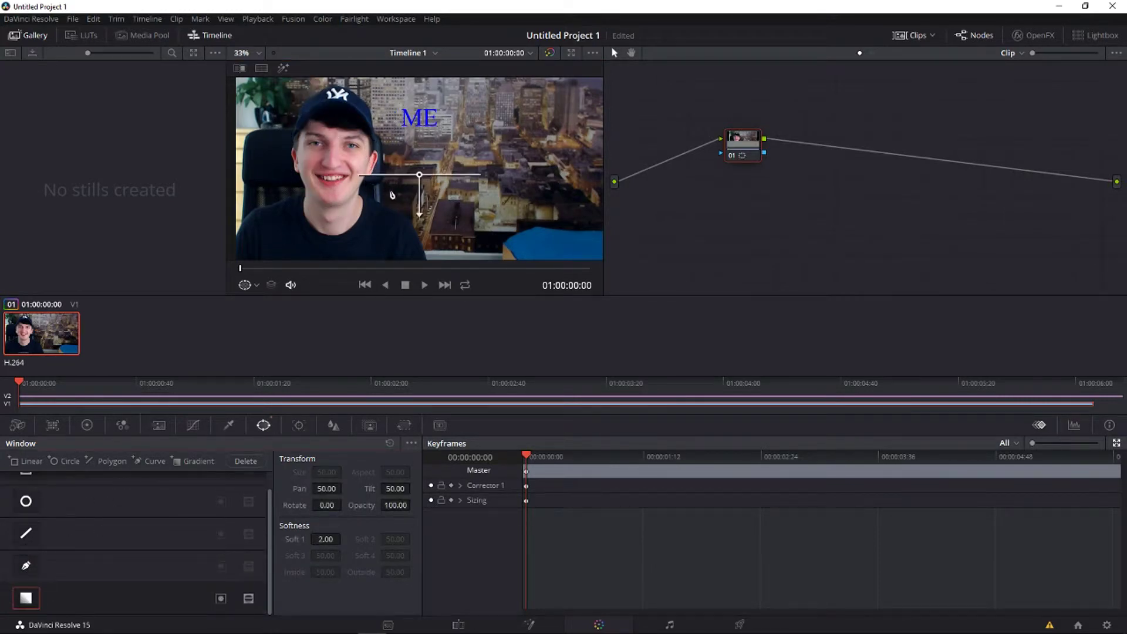
left_click_drag(405, 211, 309, 178)
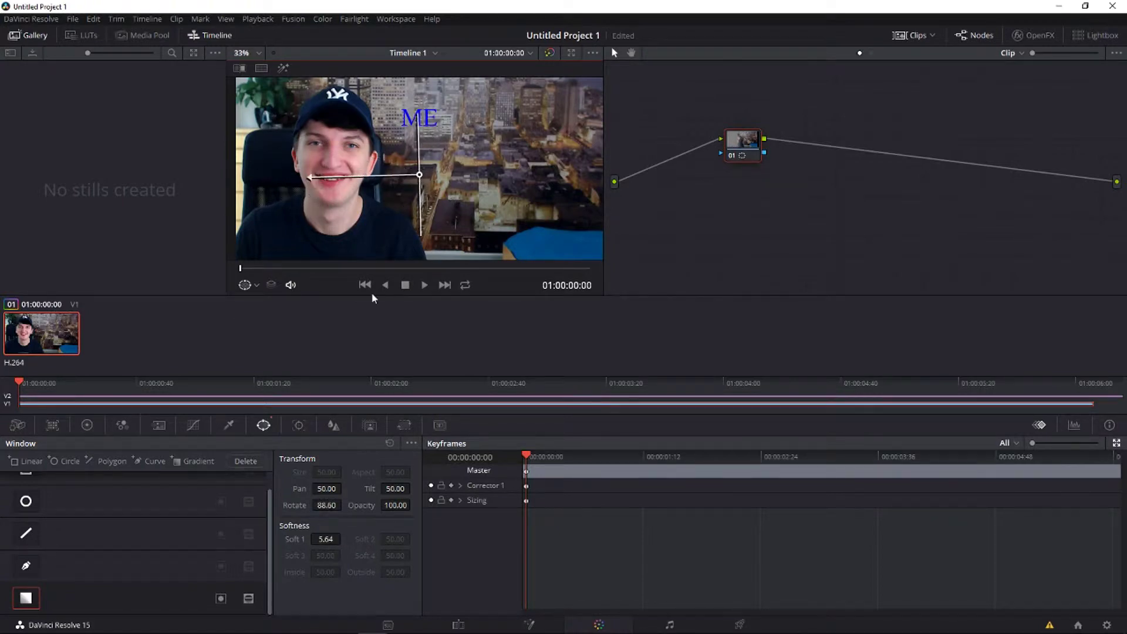
scroll(83, 516, "up", 2)
left_click(26, 487)
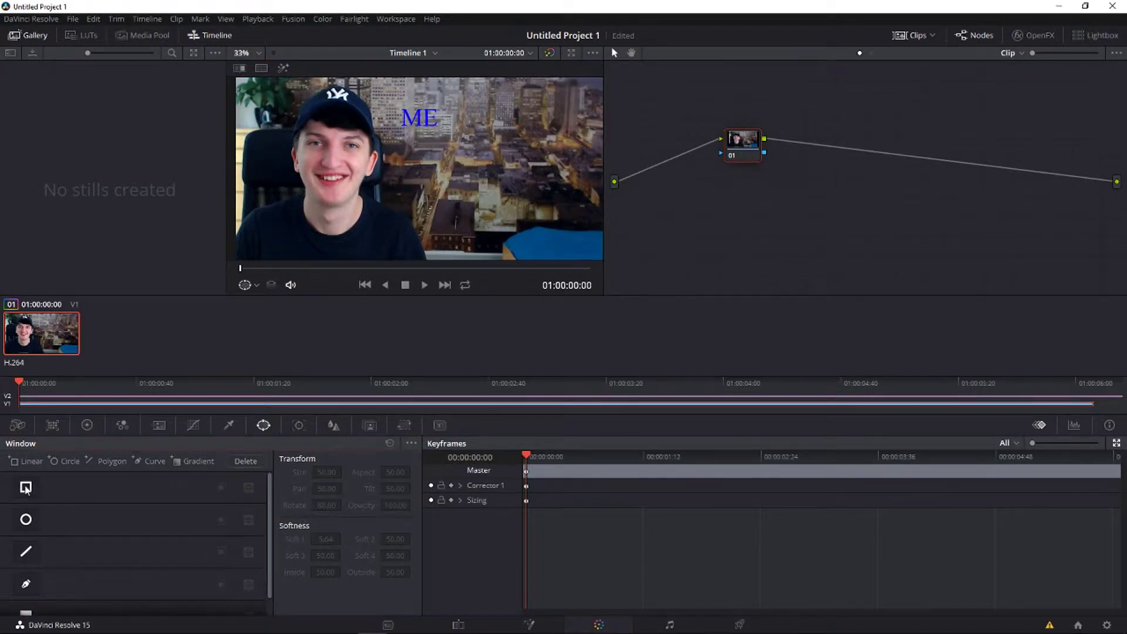
Step: Skew the rectangle window into a slanted shape, then disable it
left_click_drag(319, 186, 313, 171)
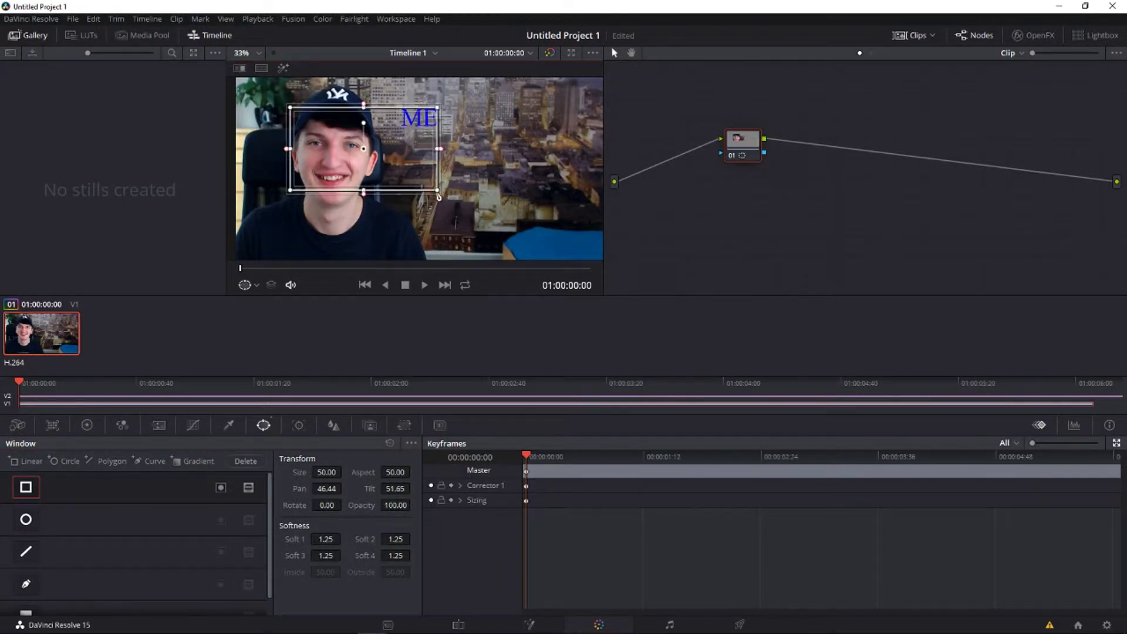
left_click_drag(438, 191, 349, 238)
left_click(26, 487)
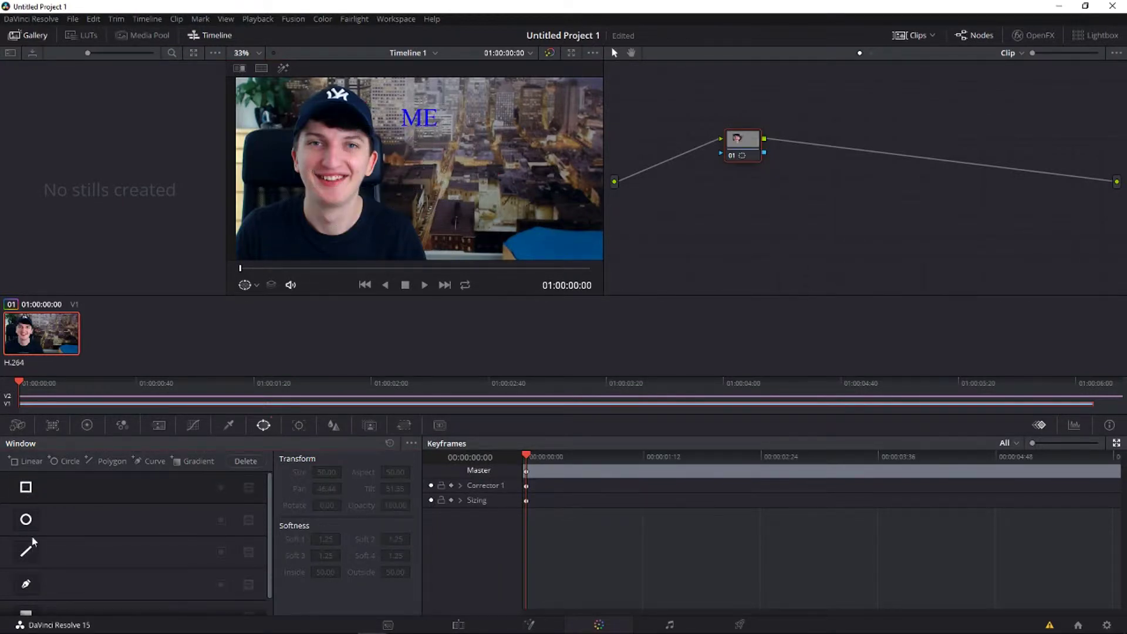
Step: Re-enable the oval window and fit it snugly around the face and chin
left_click(26, 520)
left_click_drag(353, 171, 352, 188)
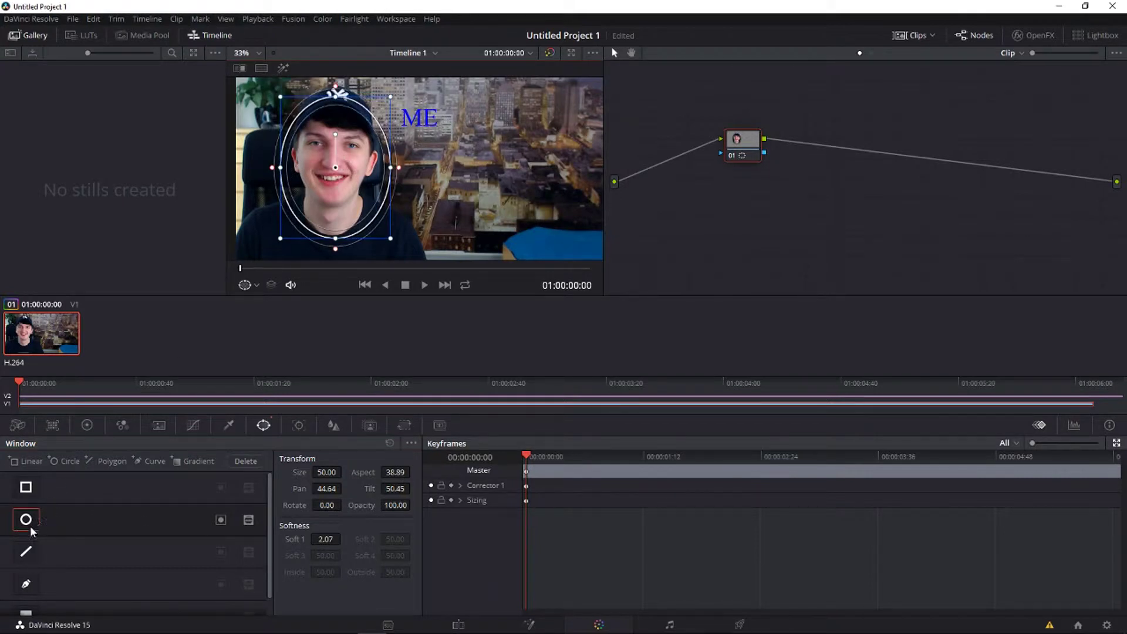
left_click_drag(332, 176, 327, 157)
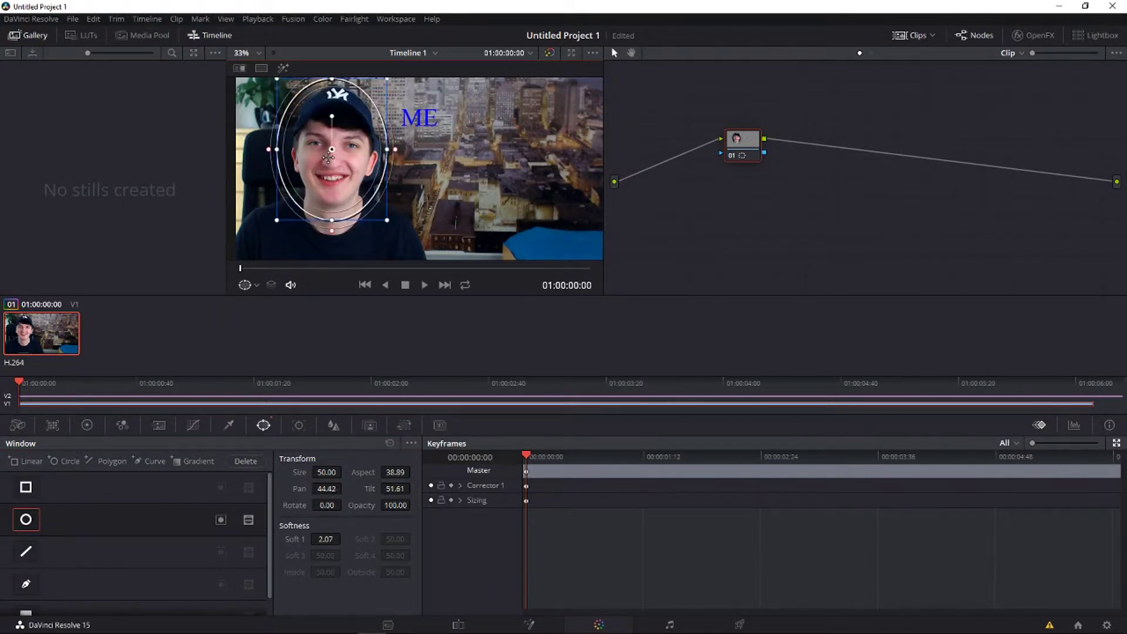
left_click_drag(387, 79, 383, 87)
left_click_drag(342, 156, 344, 157)
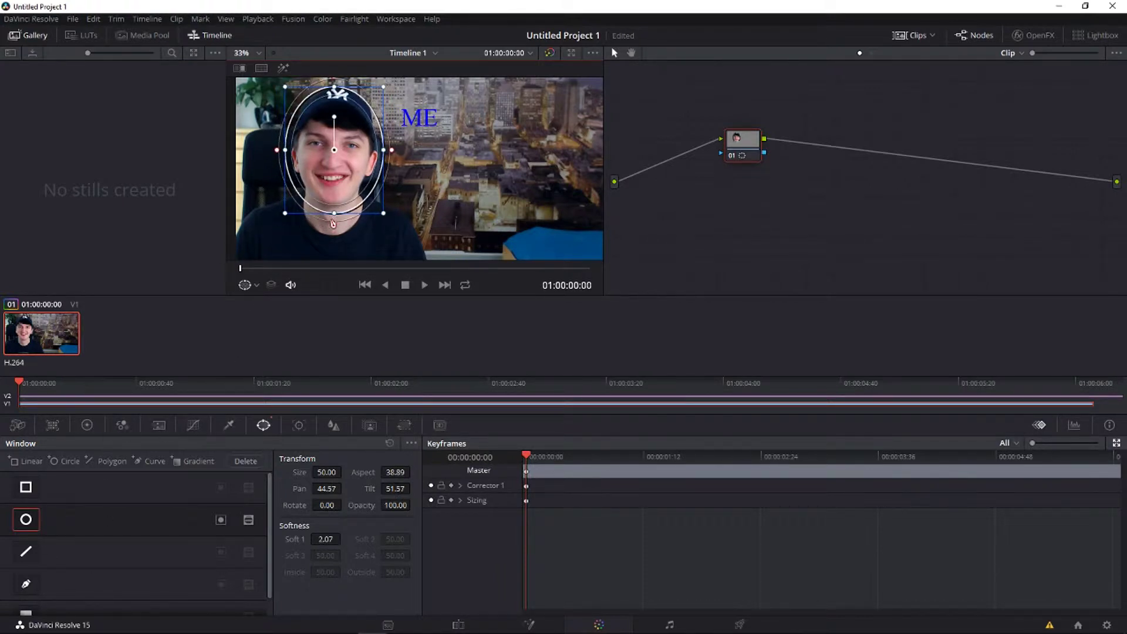
left_click_drag(334, 213, 332, 215)
left_click(297, 425)
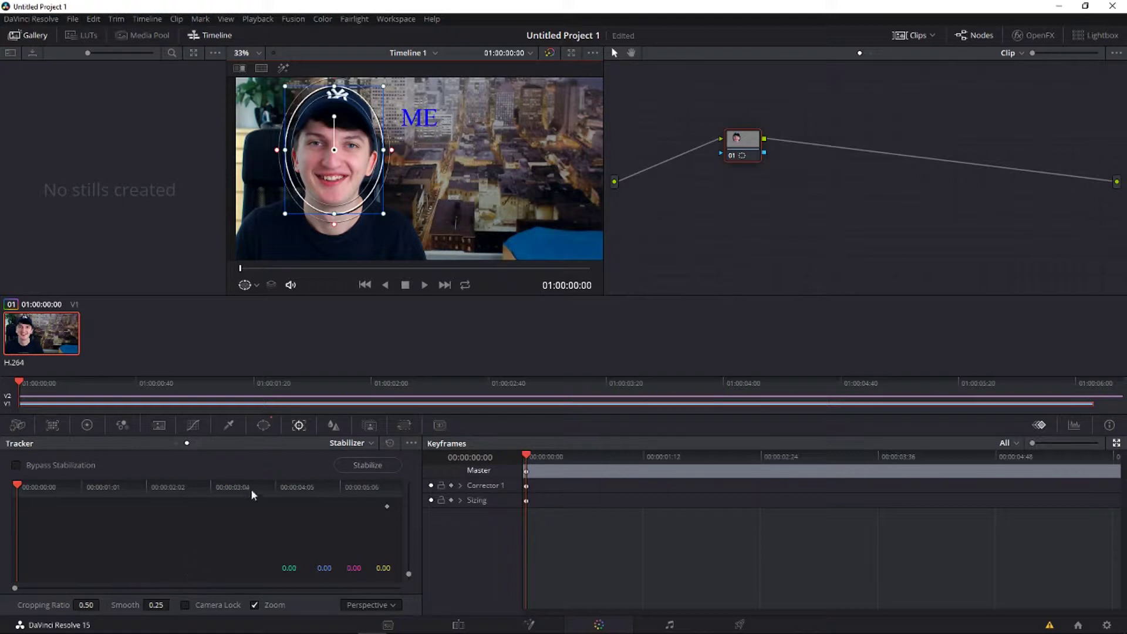
Step: Track the oval window forward and backward in Window mode with Zoom and Rotate enabled
left_click(372, 444)
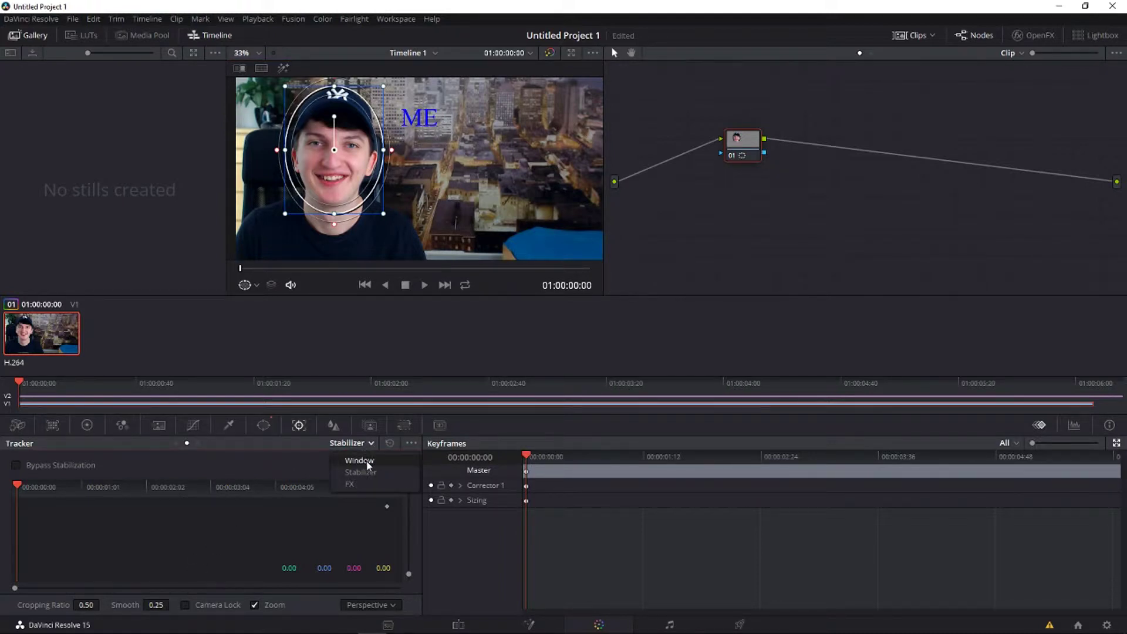
left_click(369, 462)
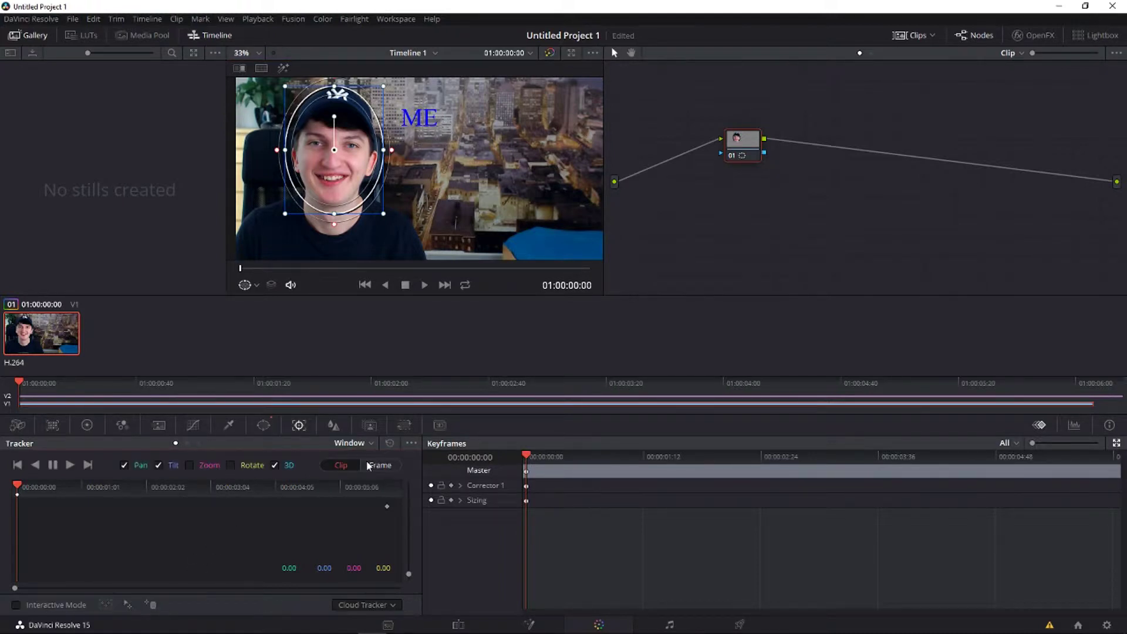
left_click(189, 469)
left_click(233, 466)
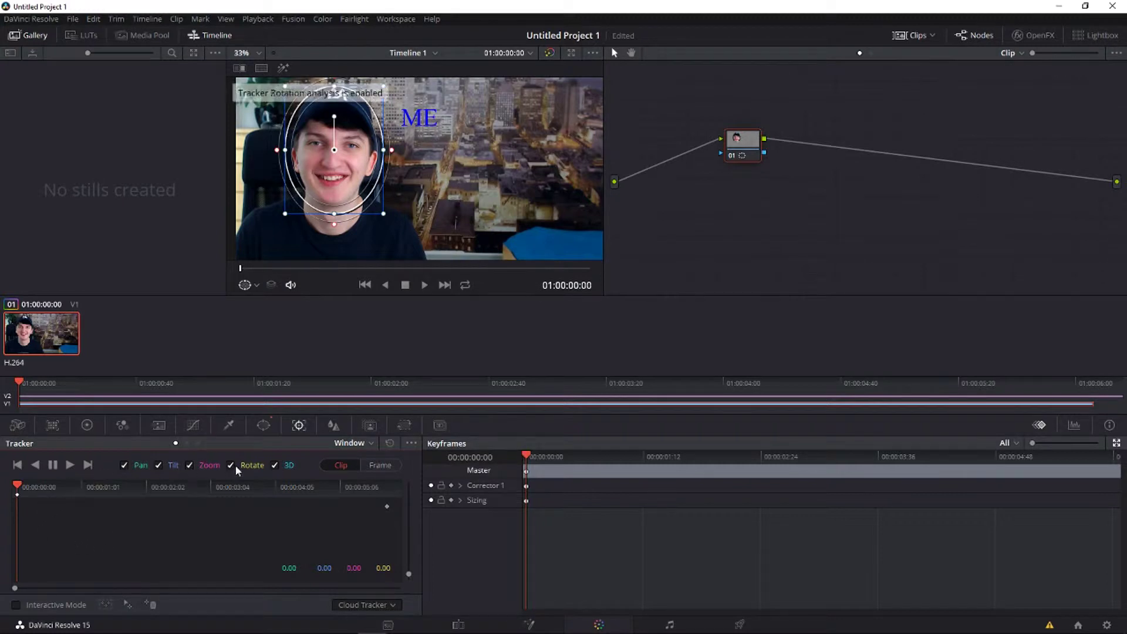
left_click(70, 465)
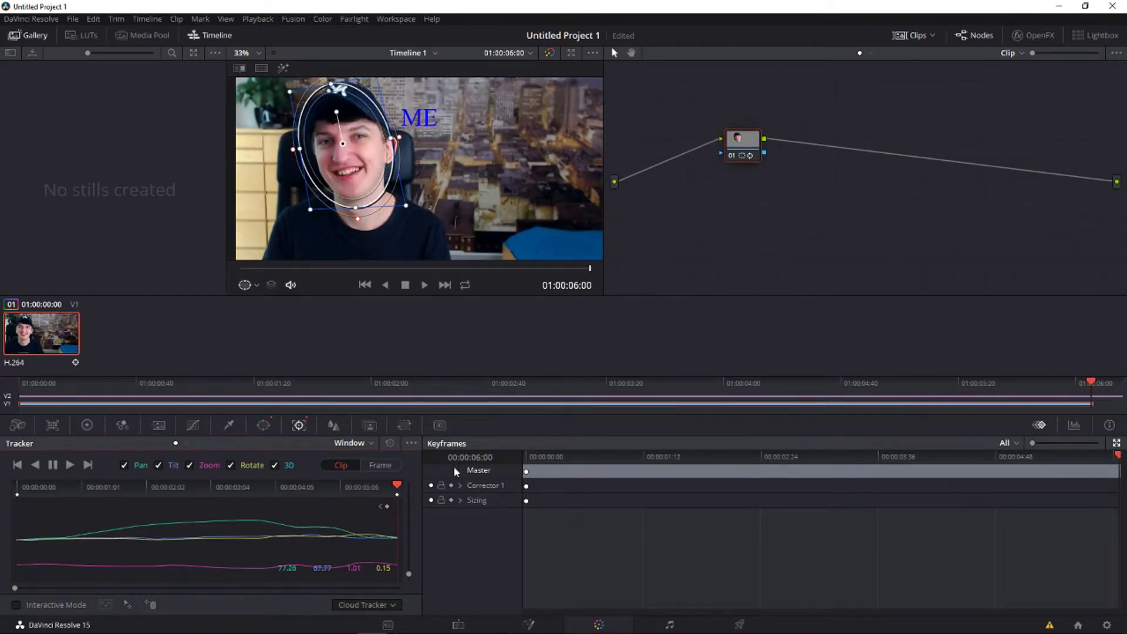
left_click(37, 465)
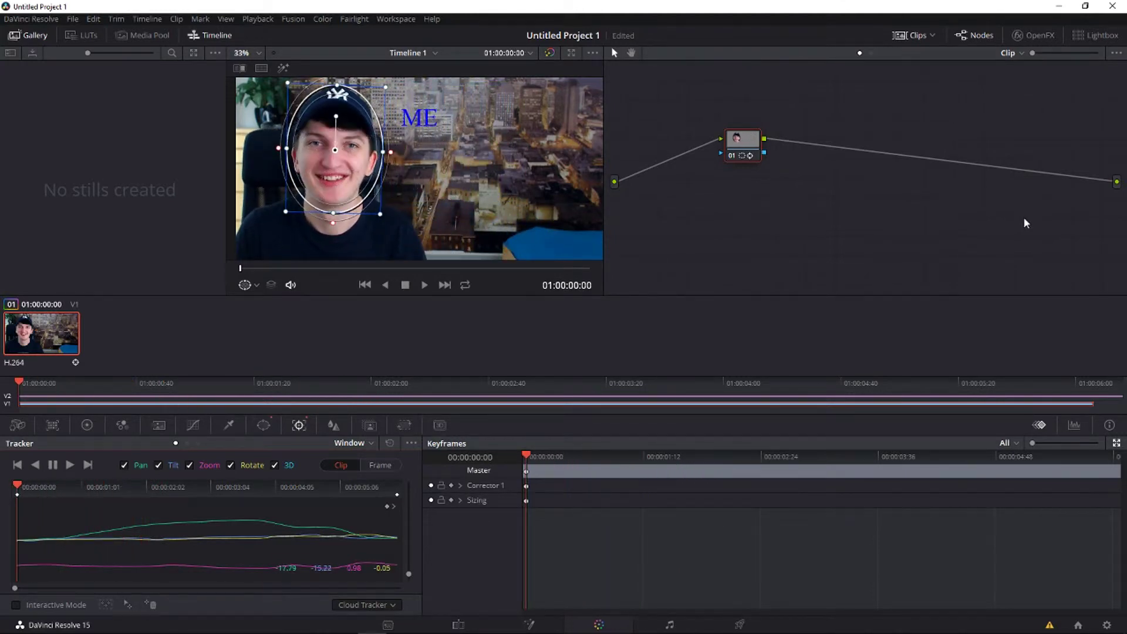
Step: Copy the face track data from the Tracker options menu, then return to the Edit page
left_click(411, 445)
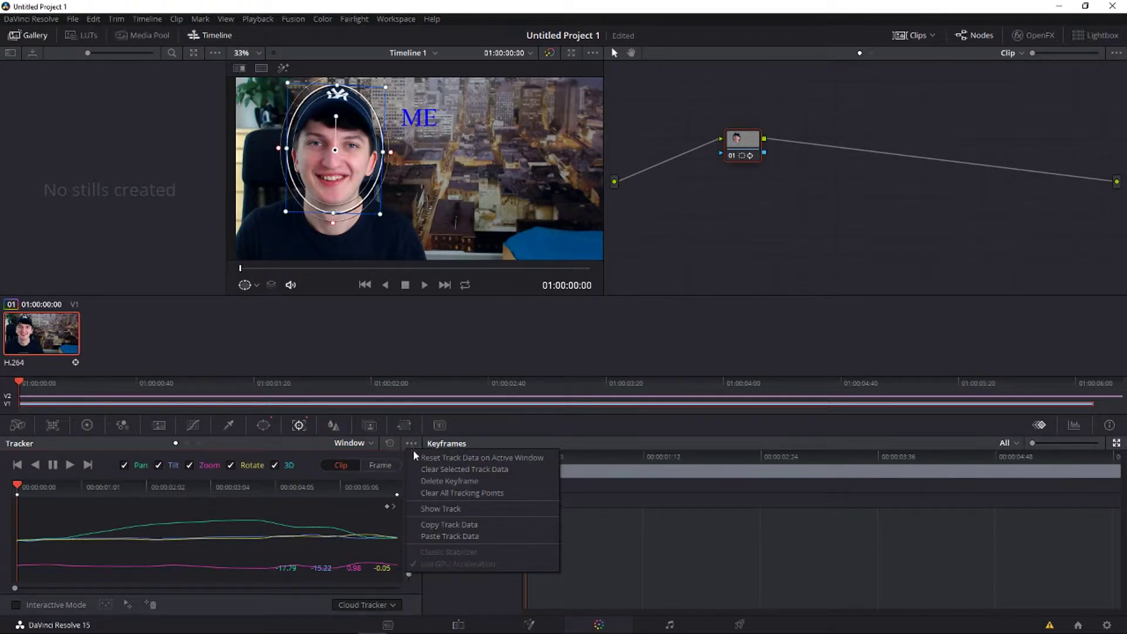
left_click(453, 525)
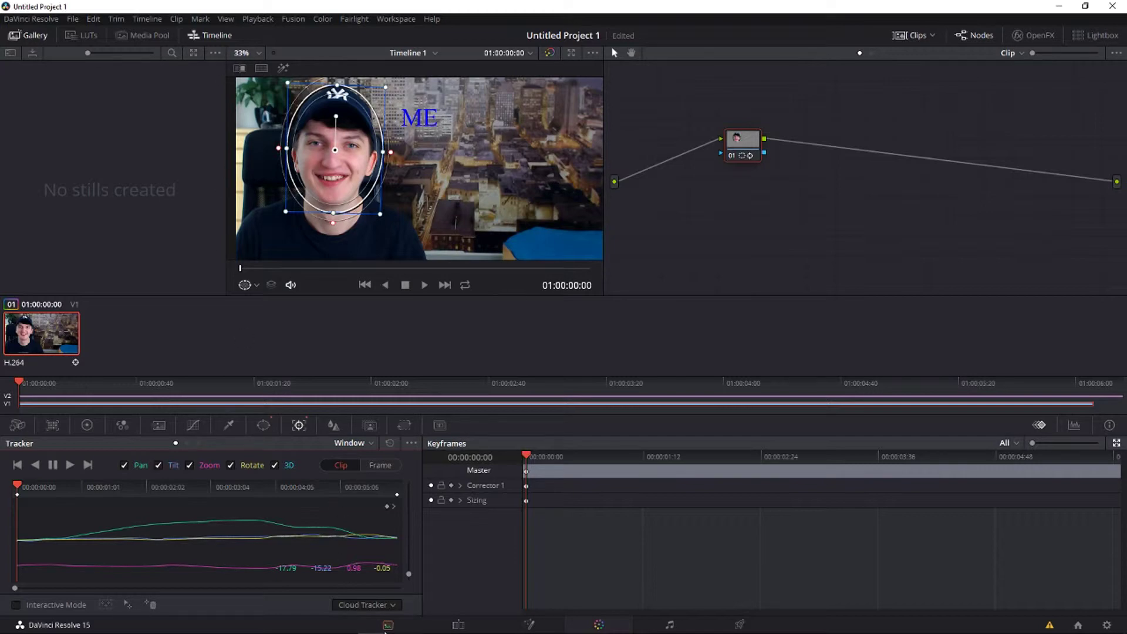
left_click(469, 628)
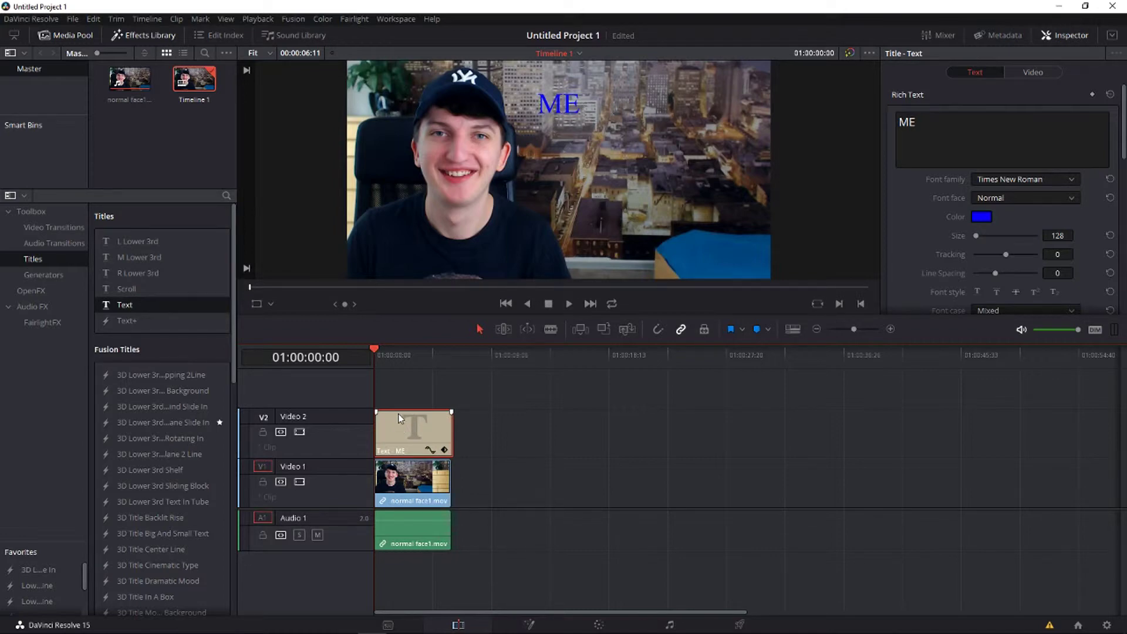
Step: Convert the ME text clip on Video 2 into Compound Clip 1
right_click(421, 433)
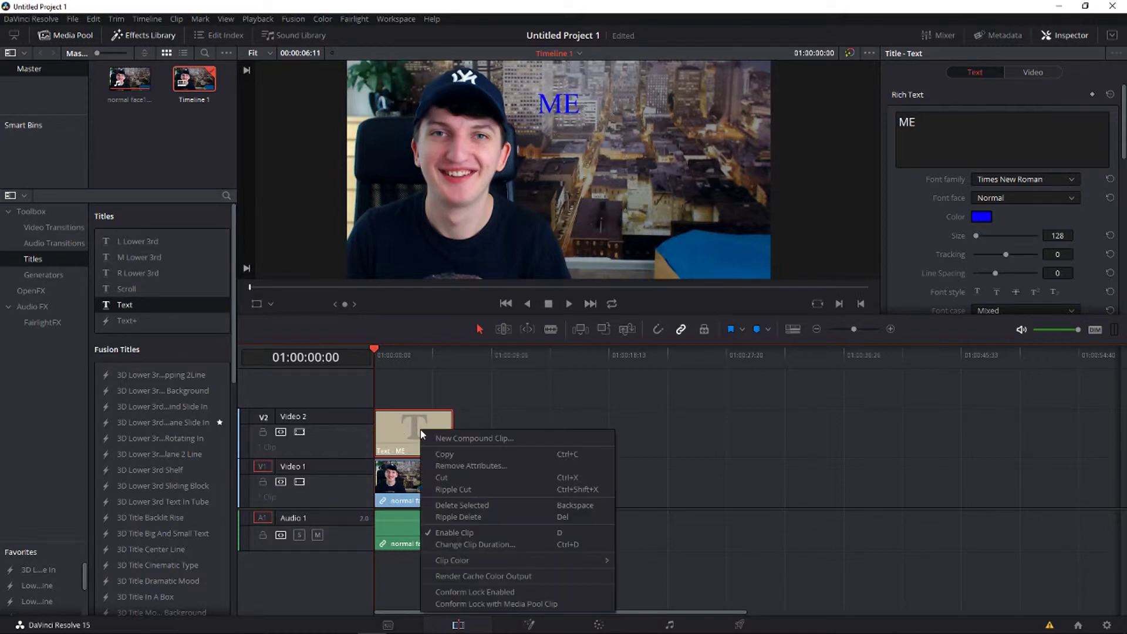
left_click(465, 439)
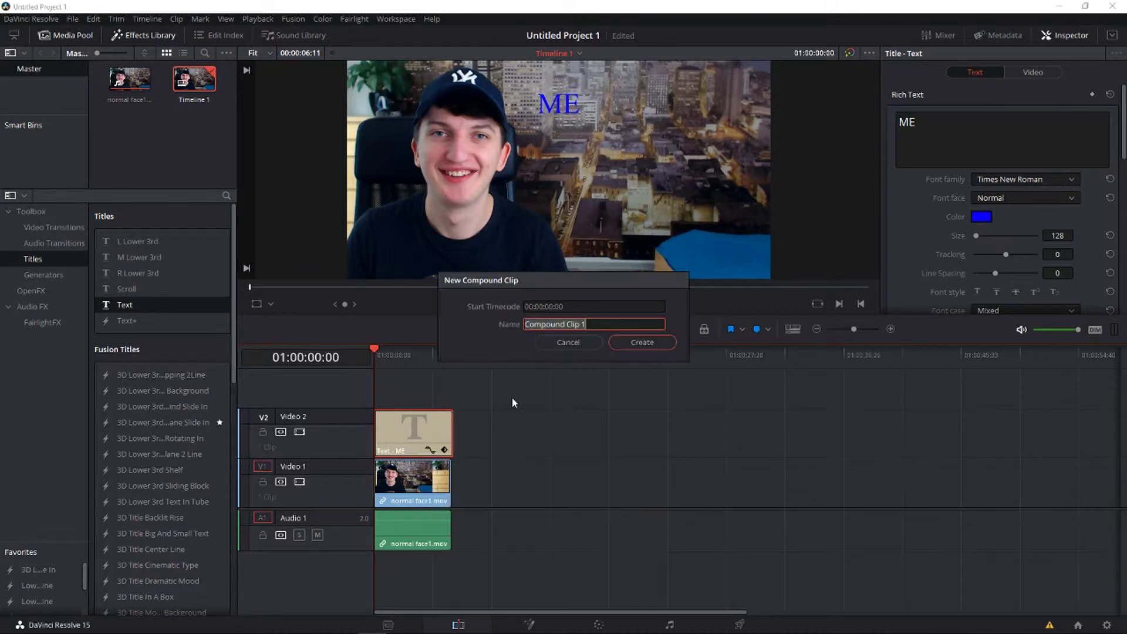
left_click(639, 345)
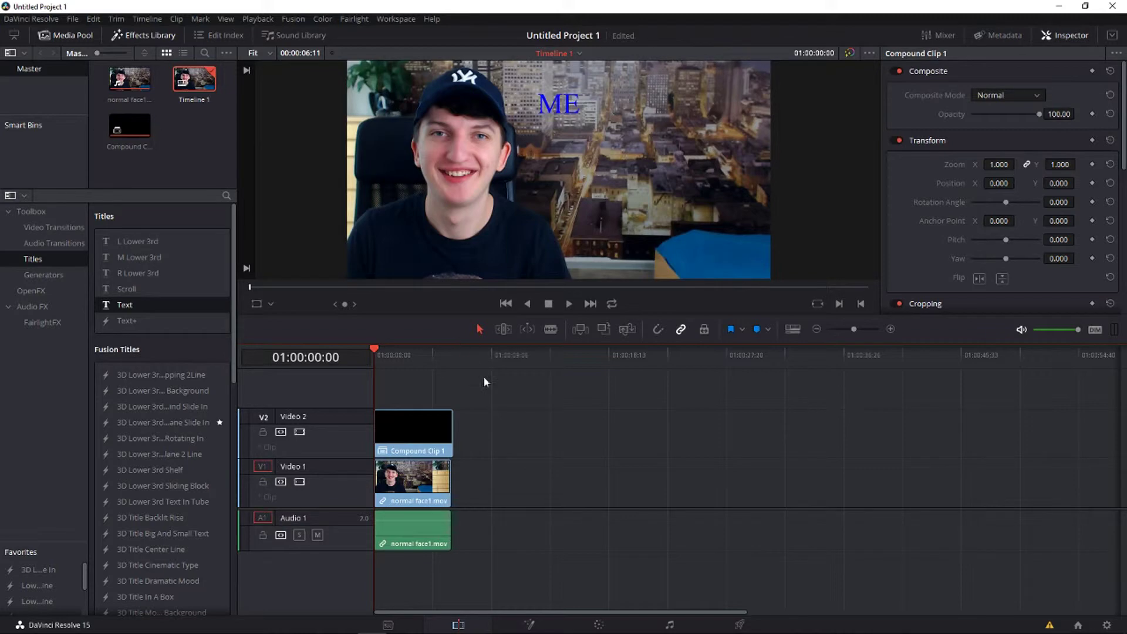
left_click(599, 625)
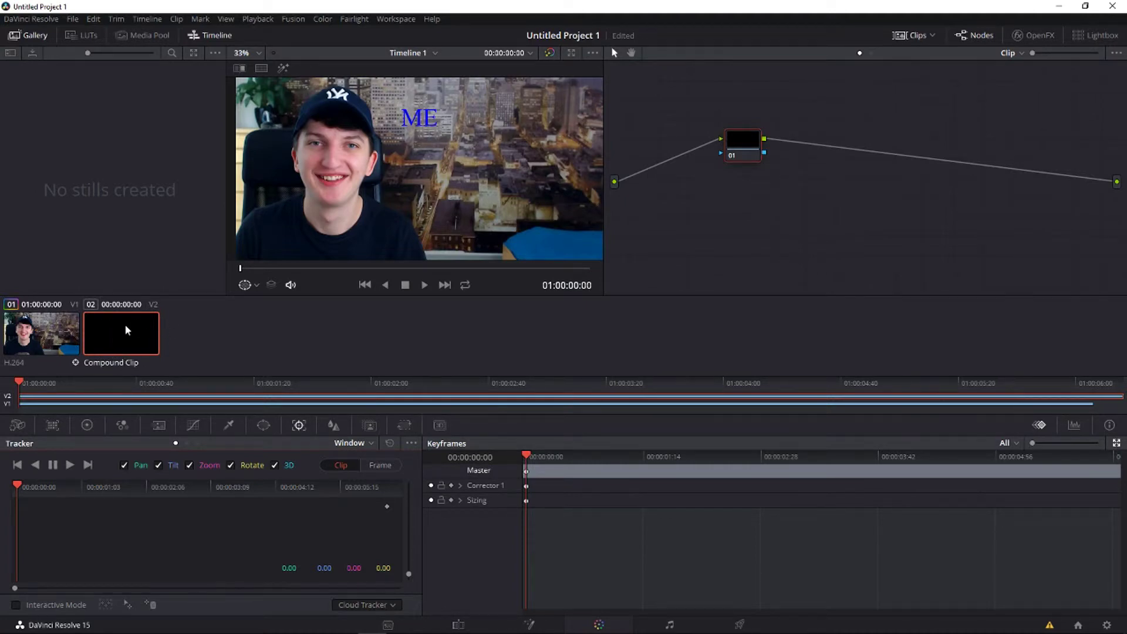
Step: Toggle the Clips thumbnail strip off and on so Compound Clip 1 appears
left_click(911, 37)
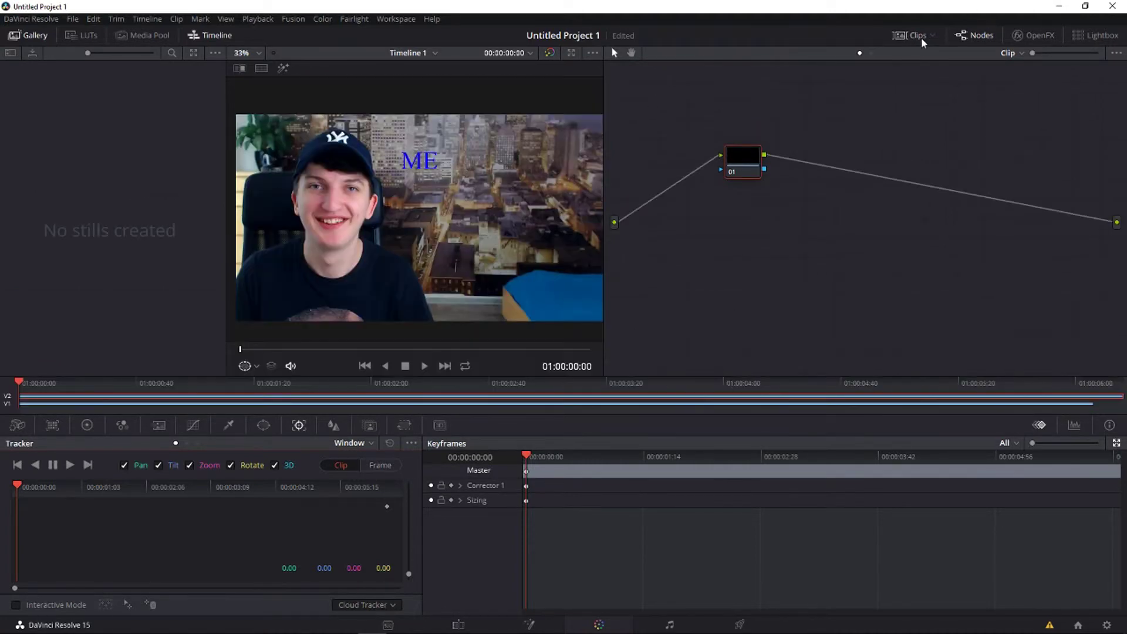
left_click(916, 36)
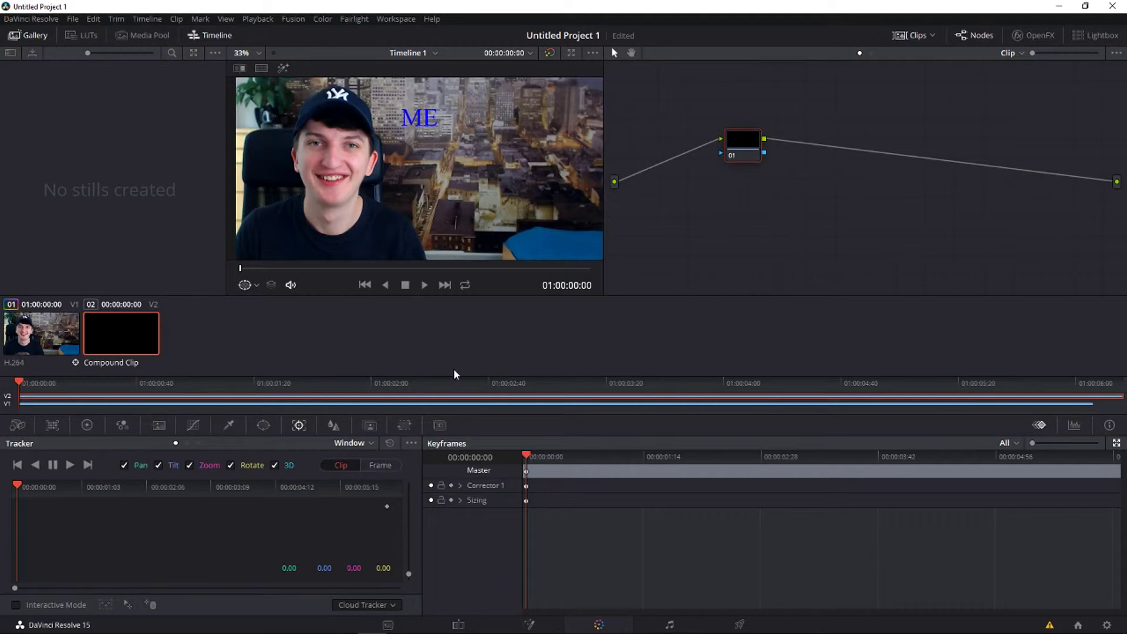
Step: Set the tracker to Classic Stabilizer and paste the copied face tracking data onto Compound Clip 1
left_click(370, 445)
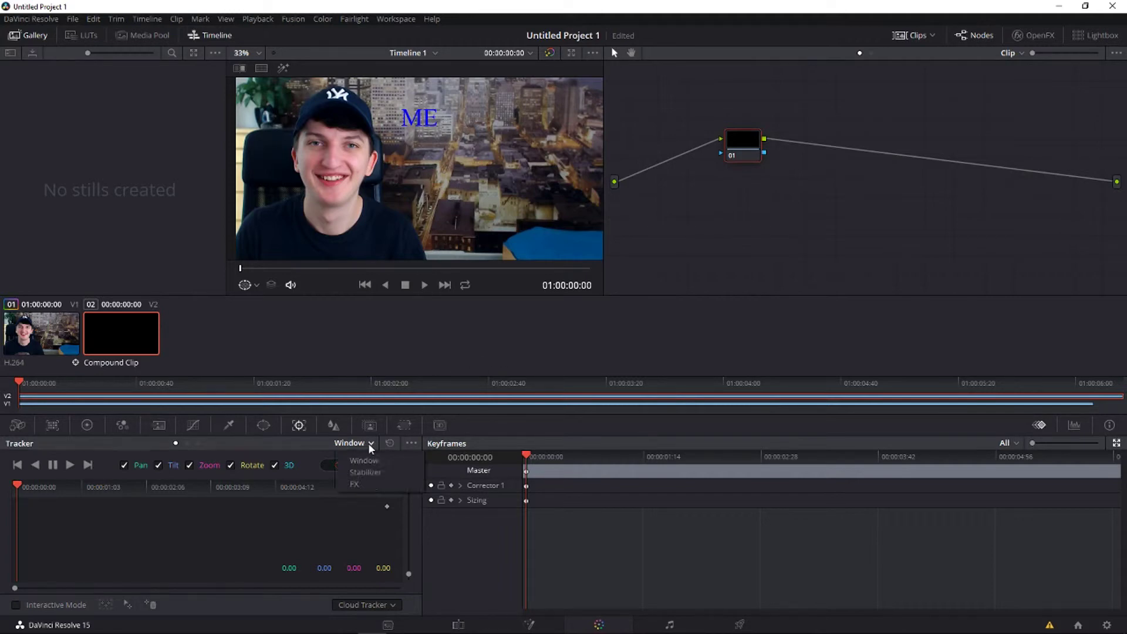
left_click(382, 471)
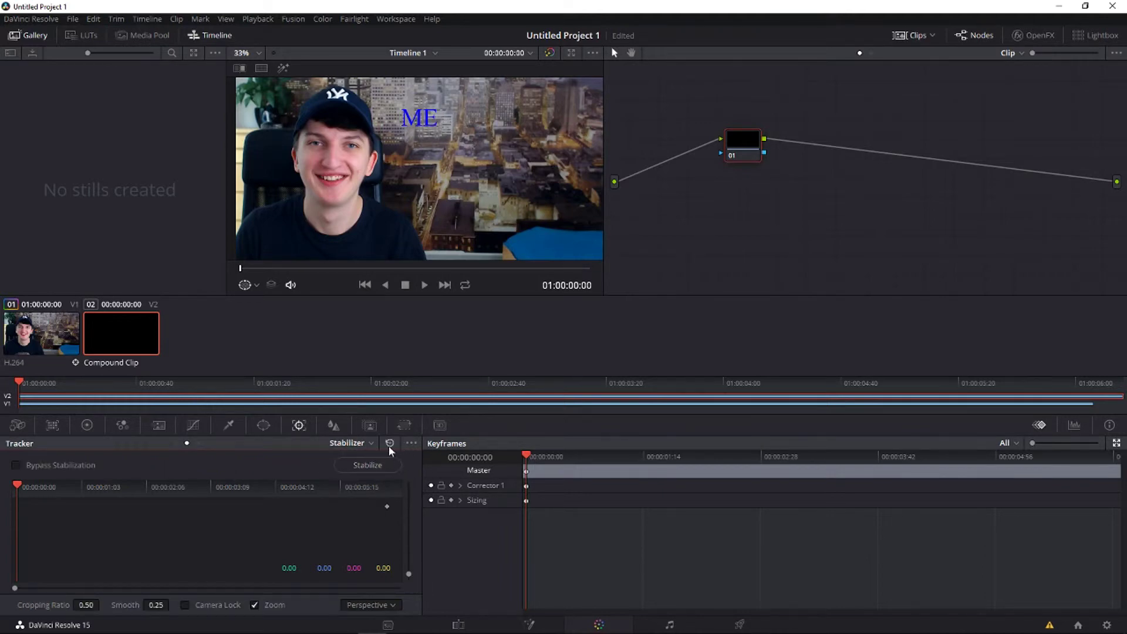
left_click(412, 443)
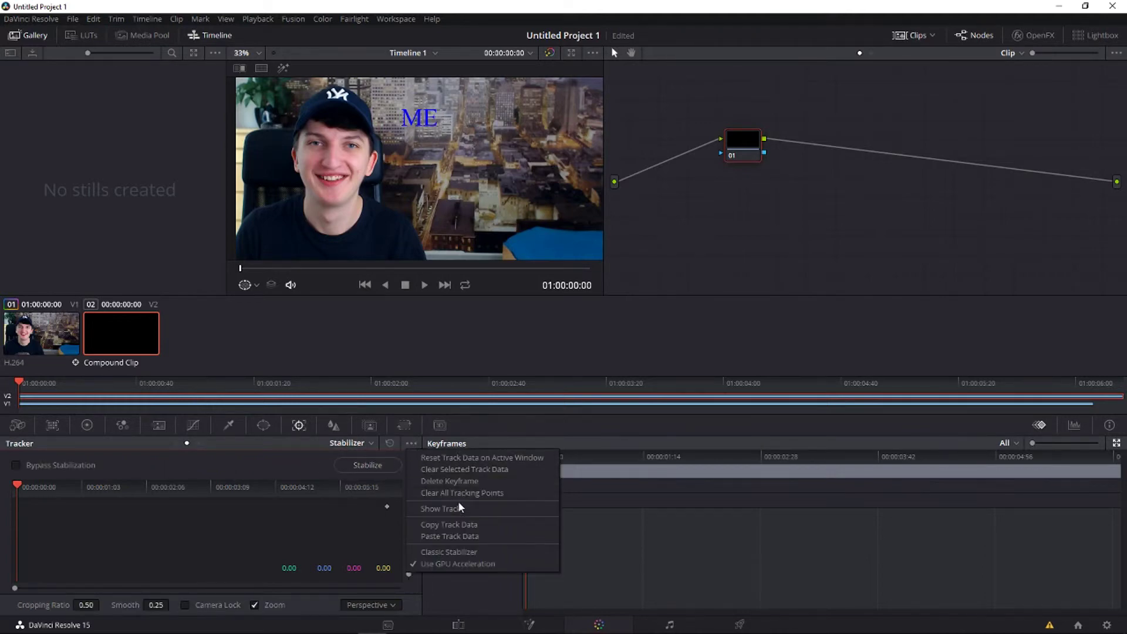
left_click(461, 552)
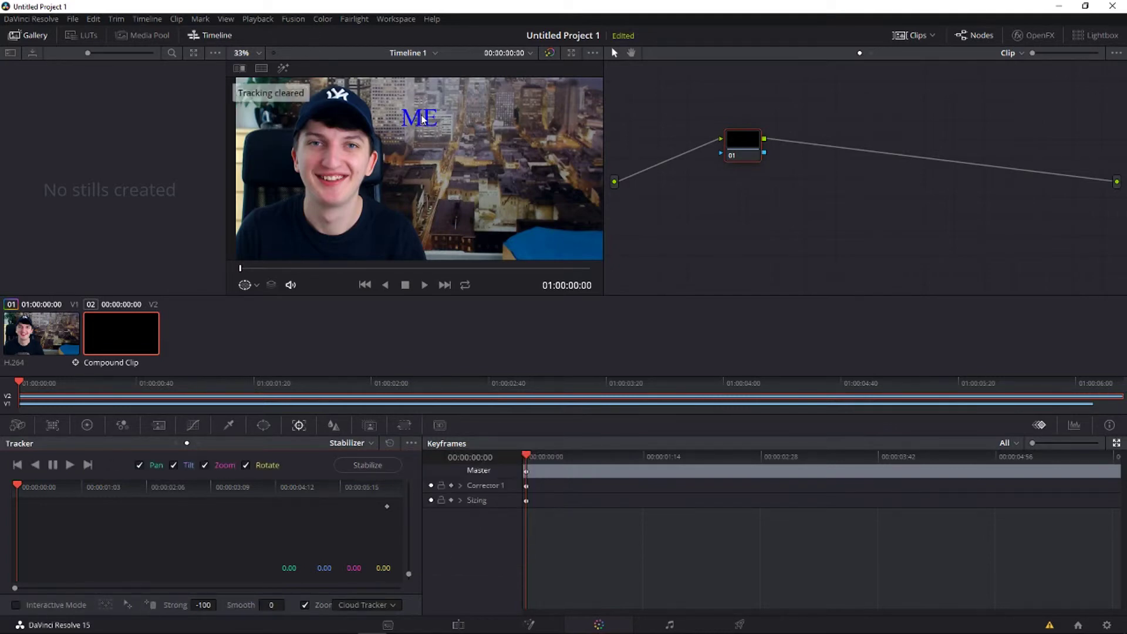
left_click(414, 444)
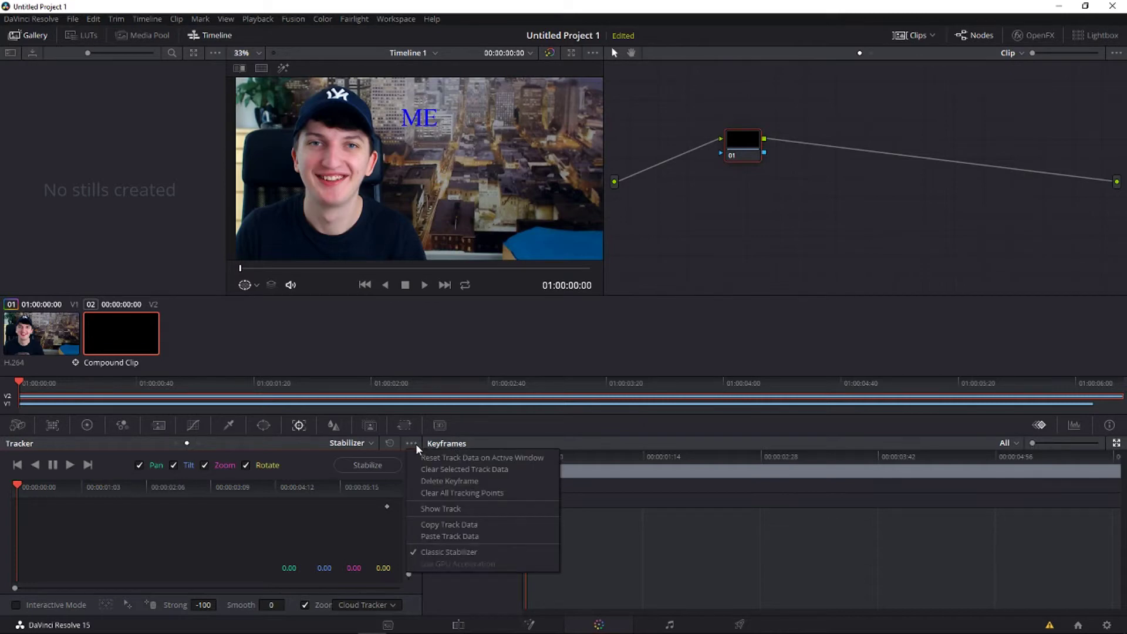
left_click(452, 539)
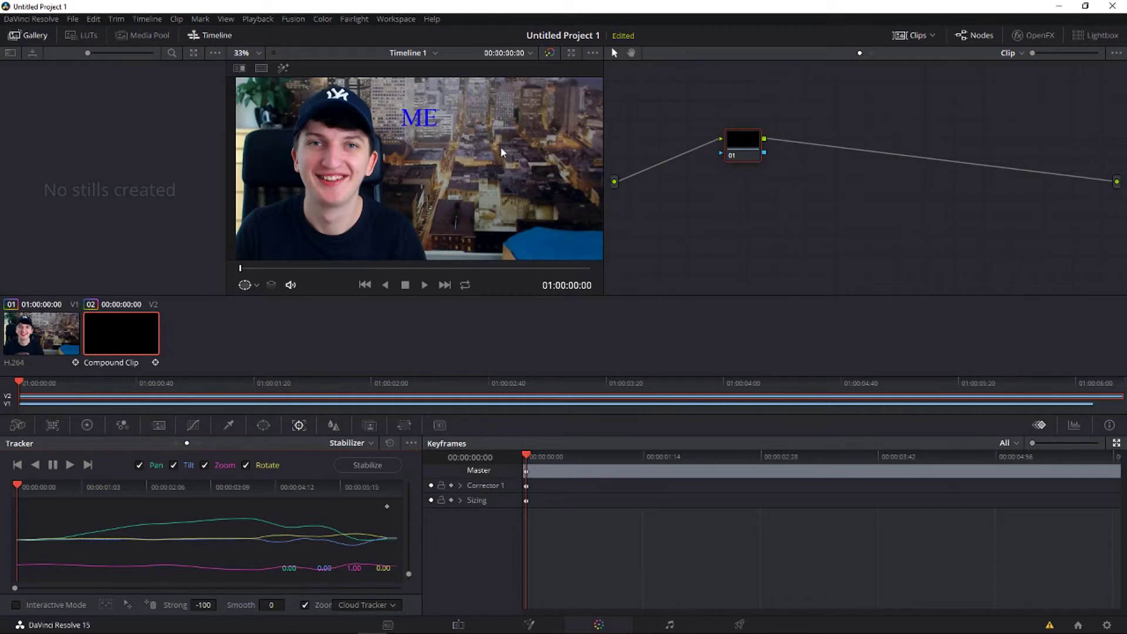
Step: Set stabilizer Strong to -100 with zoom off, then play back from the start to check the ME text
mouse_move(203, 606)
left_mouse_down()
mouse_move(152, 605)
mouse_move(223, 605)
mouse_move(185, 605)
left_mouse_up()
left_click(304, 605)
key("space")
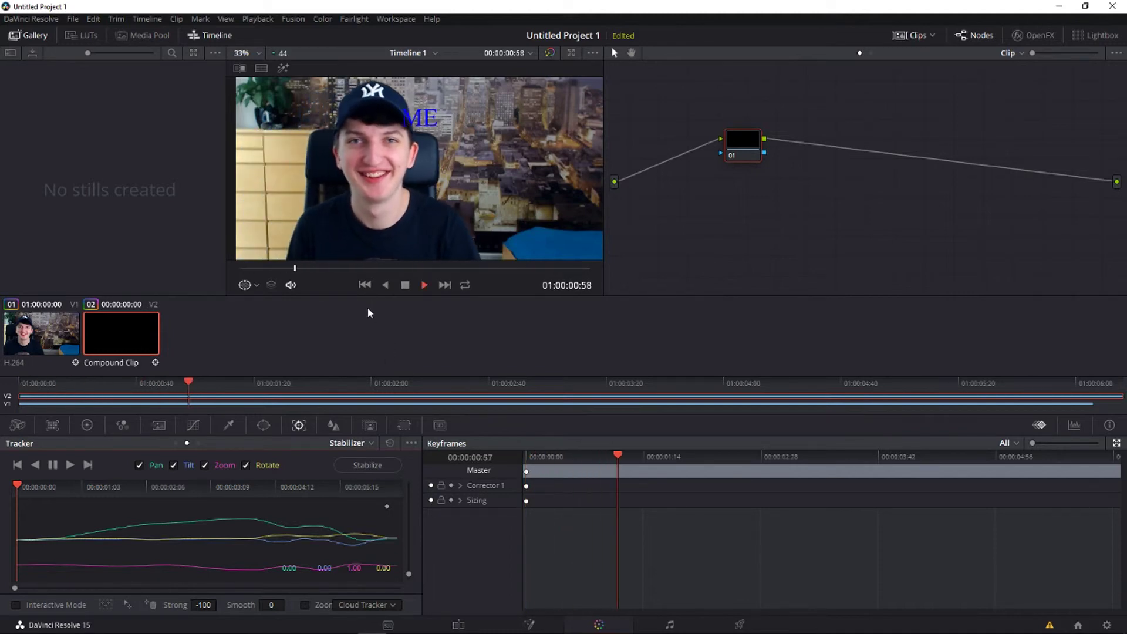
key("space")
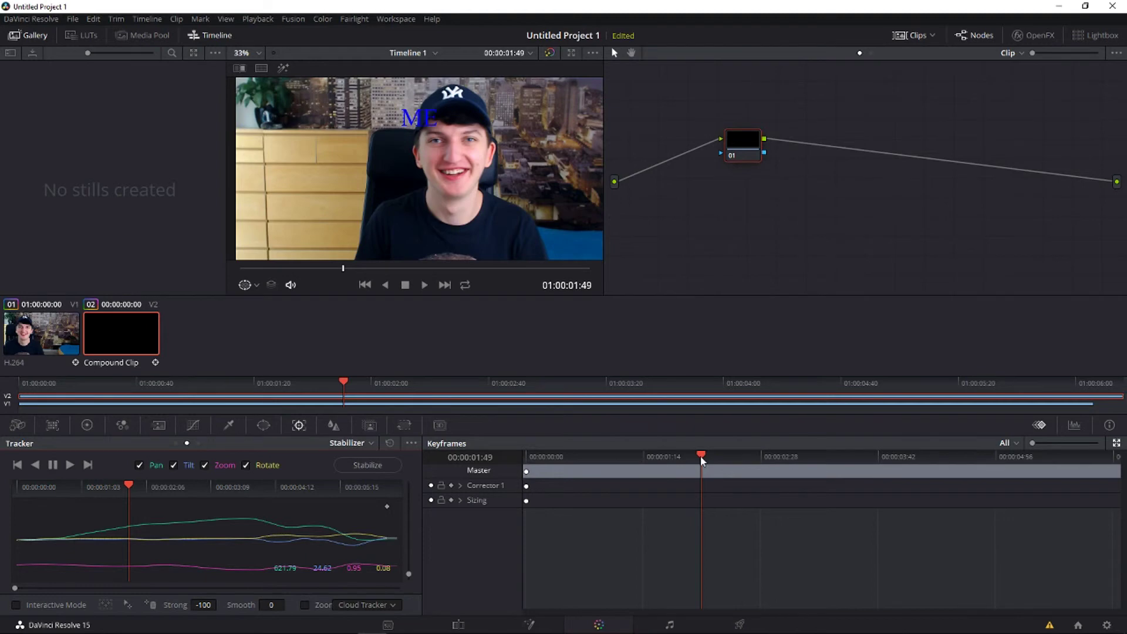
key("Home")
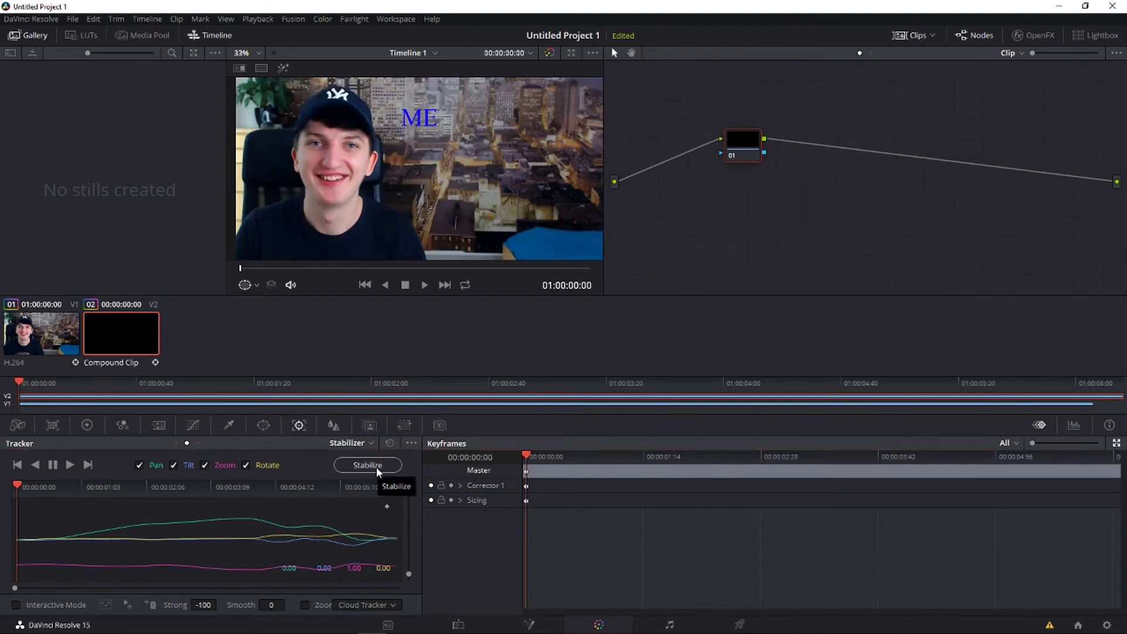
key("space")
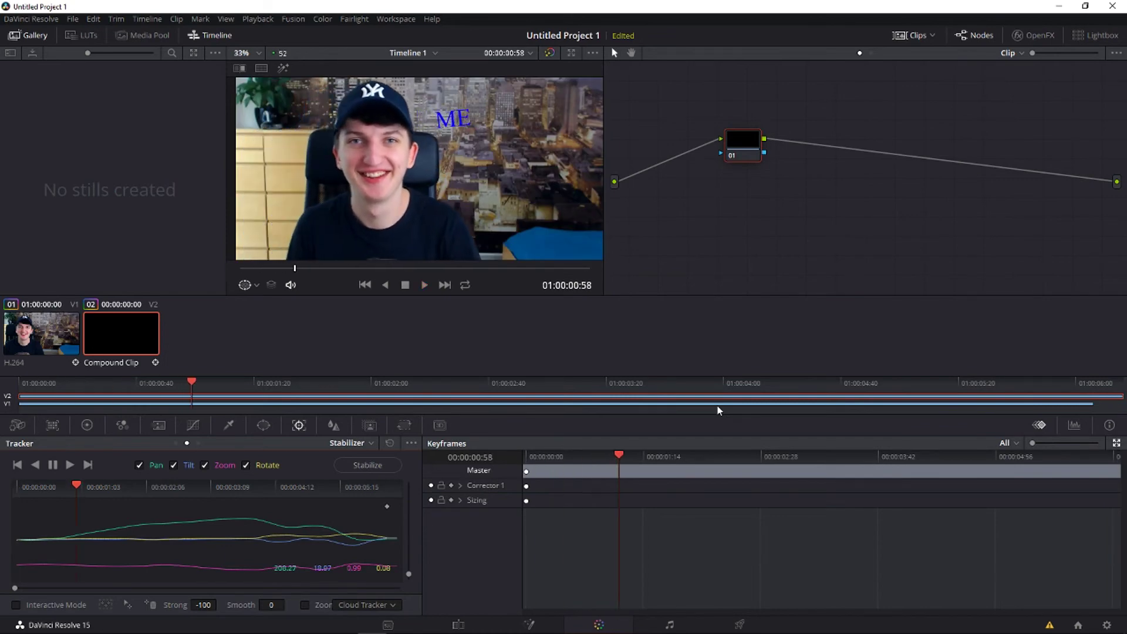
left_click(617, 452)
Step: From the first frame, untick Rotate, Zoom and Tilt so the stabilizer uses pan only
left_click_drag(617, 458, 527, 458)
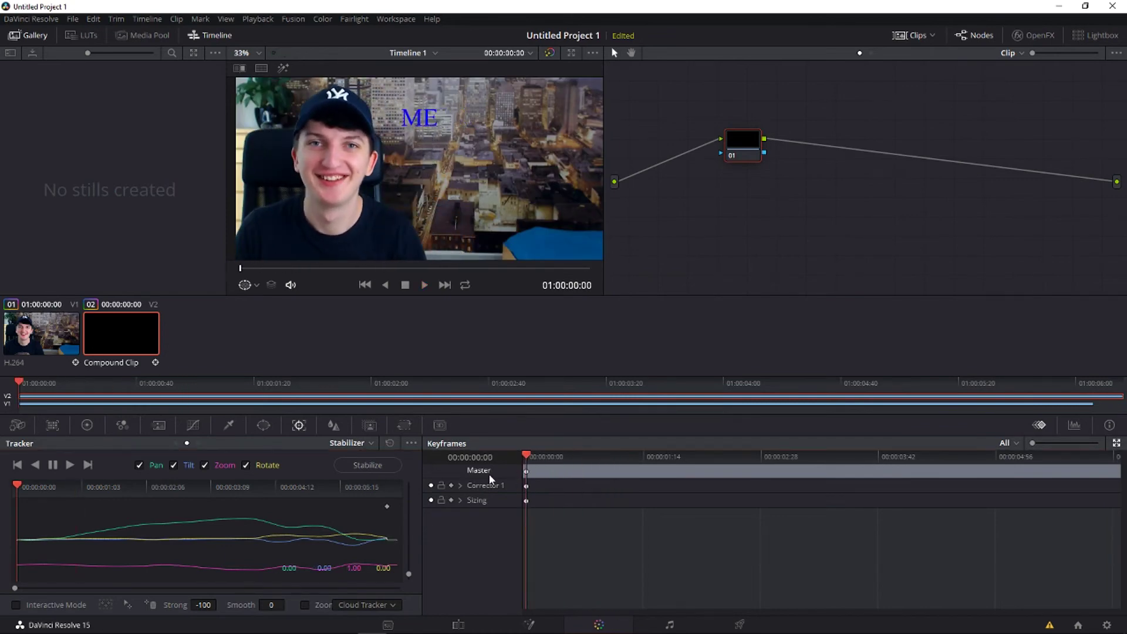
left_click(246, 465)
left_click(205, 465)
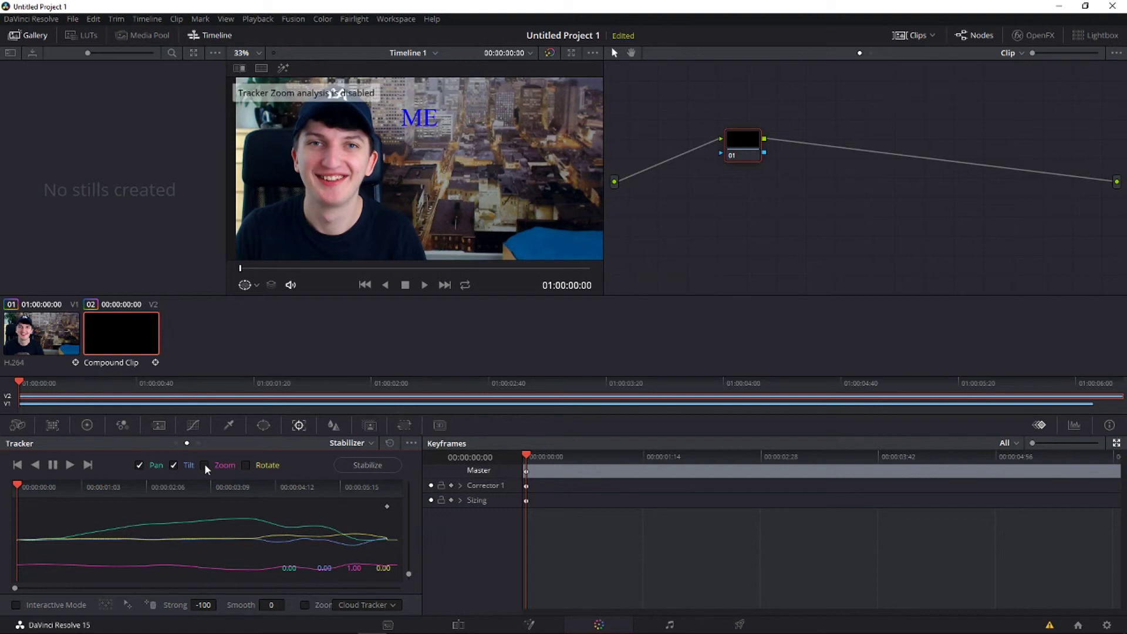
left_click(173, 465)
Step: Preview the pan-only tracking of the ME title, then scrub to near the end of the edit
key("space")
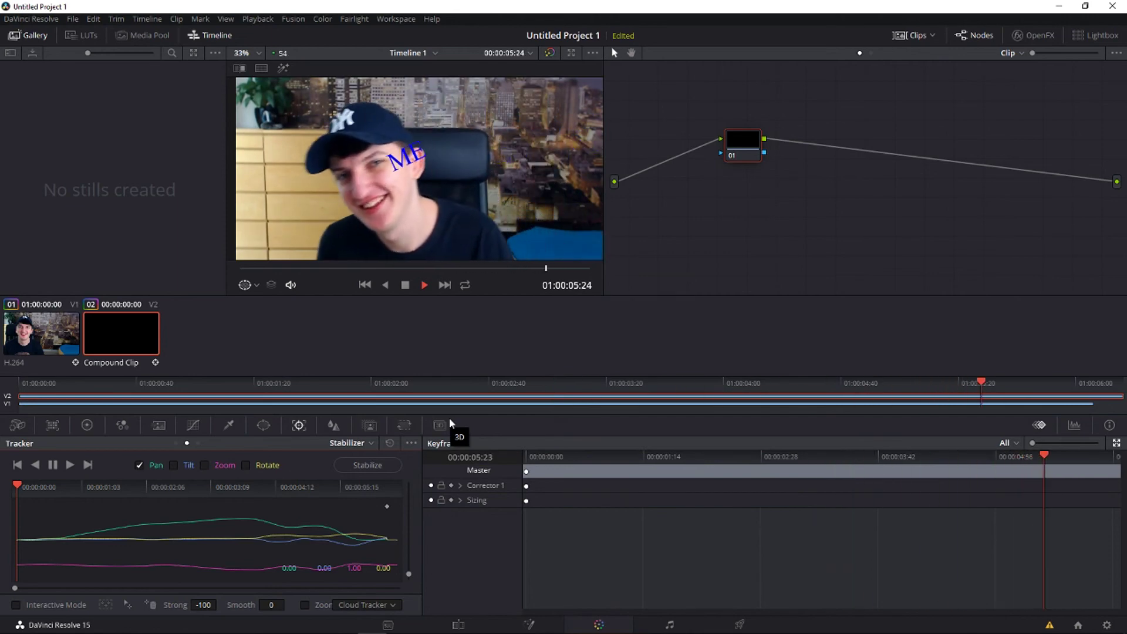
key("space")
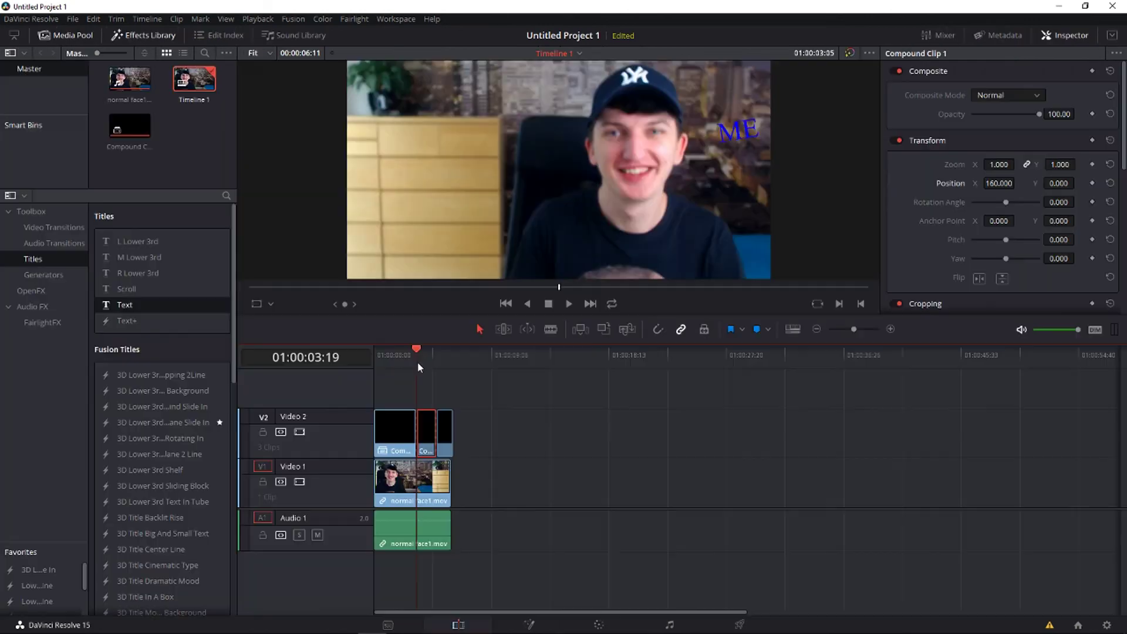
left_click_drag(418, 362, 371, 374)
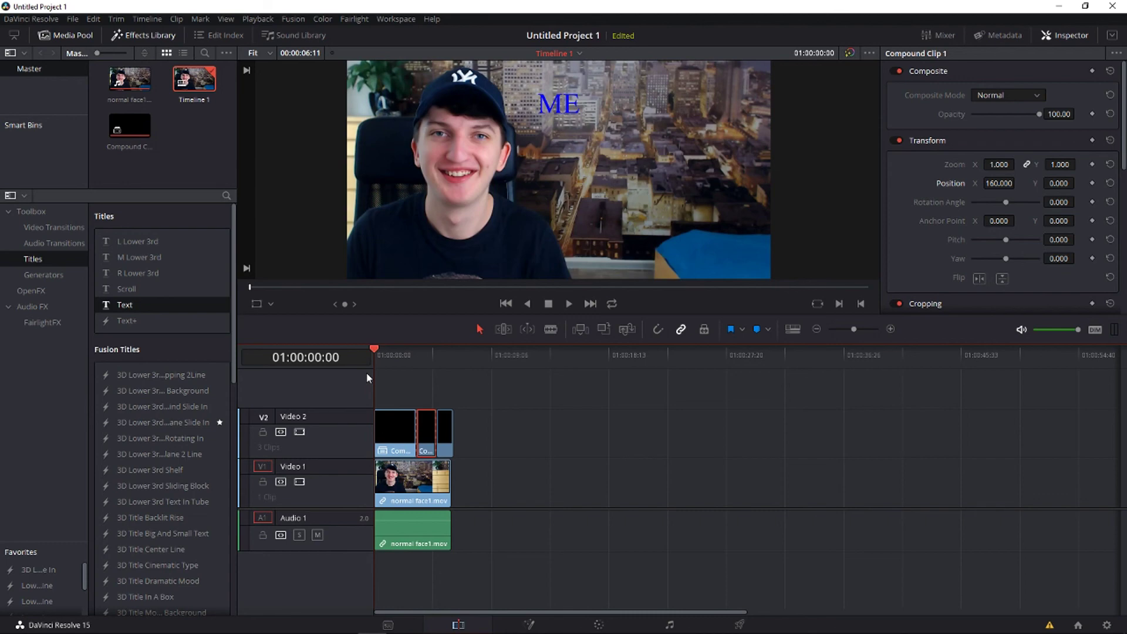